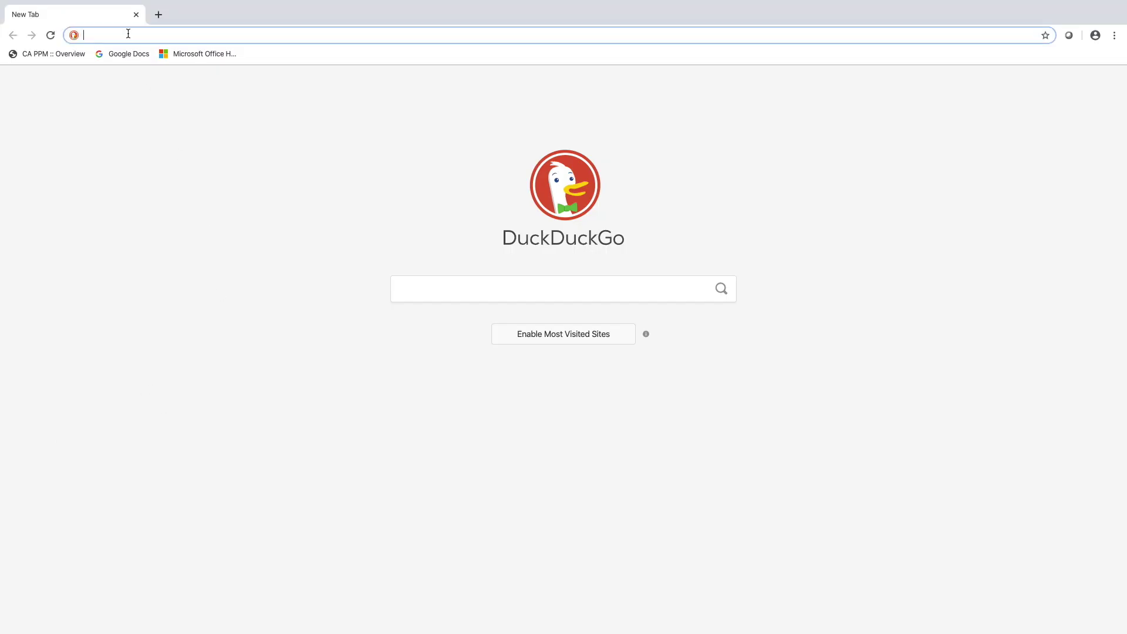
Load Project 2's Clarity task list URL and sign in with the work account and its password.
{"action": "type", "text": "https://ppmsql.pemari.com/niku/nu#action:projmgr.keyTaskList&id=5002001"}
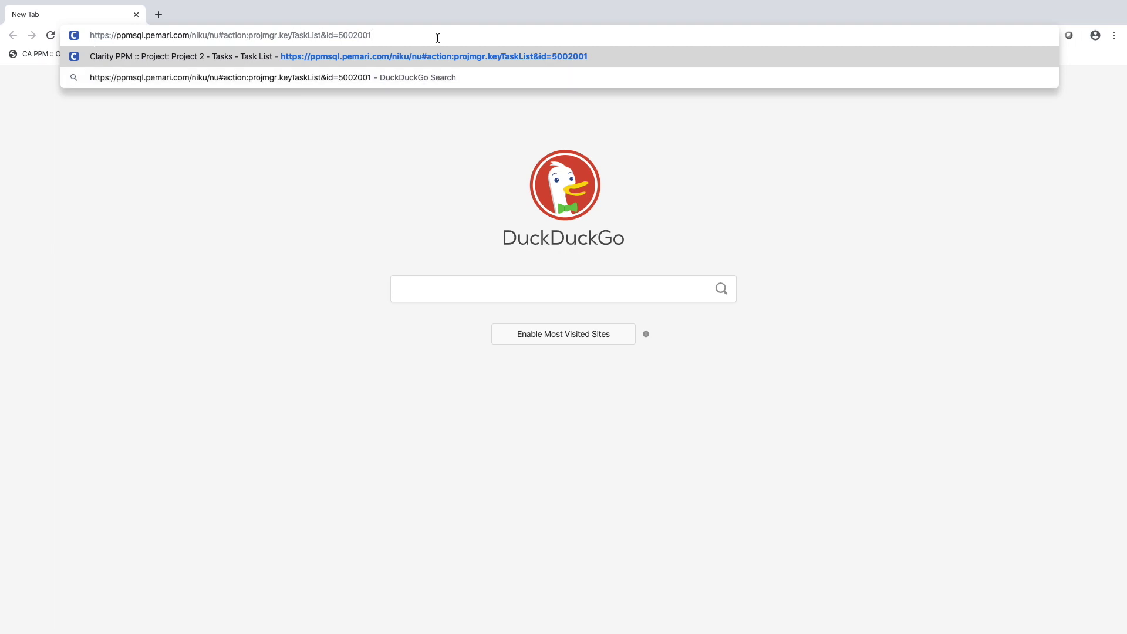
{"action": "key", "text": "Return"}
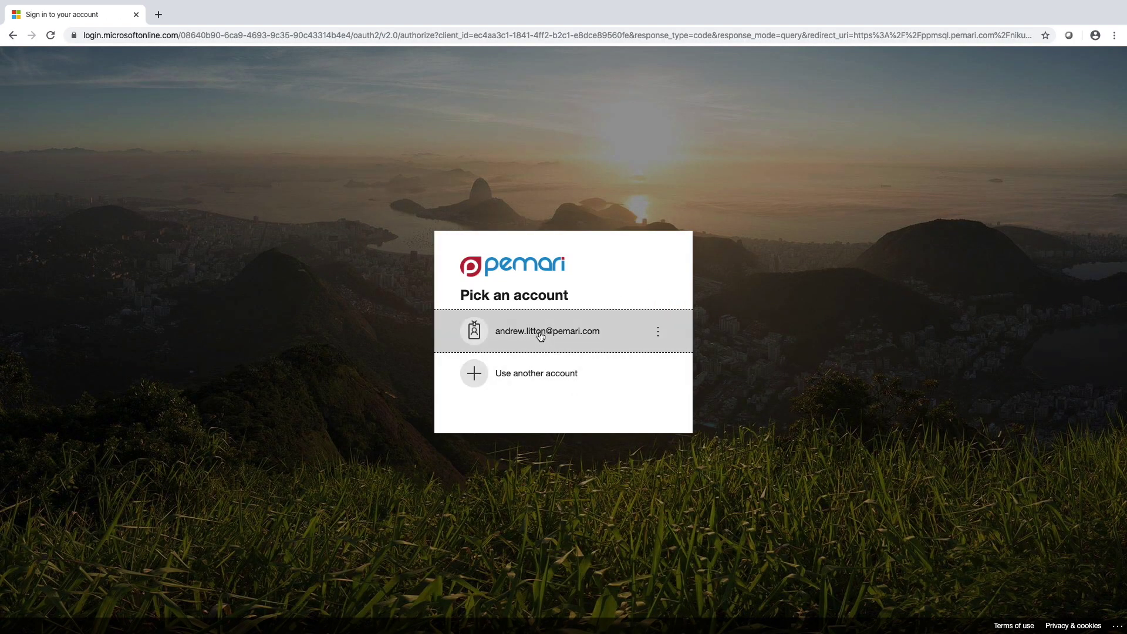
{"action": "left_click", "coordinate": [540, 333]}
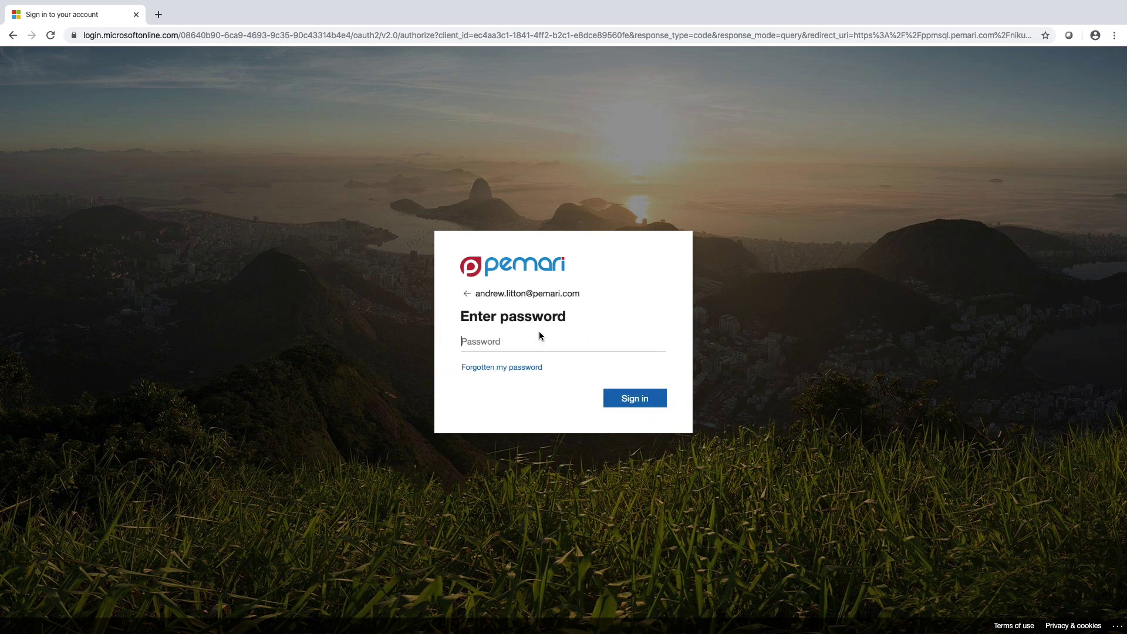
{"action": "type", "text": "••••••••"}
{"action": "key", "text": "Return"}
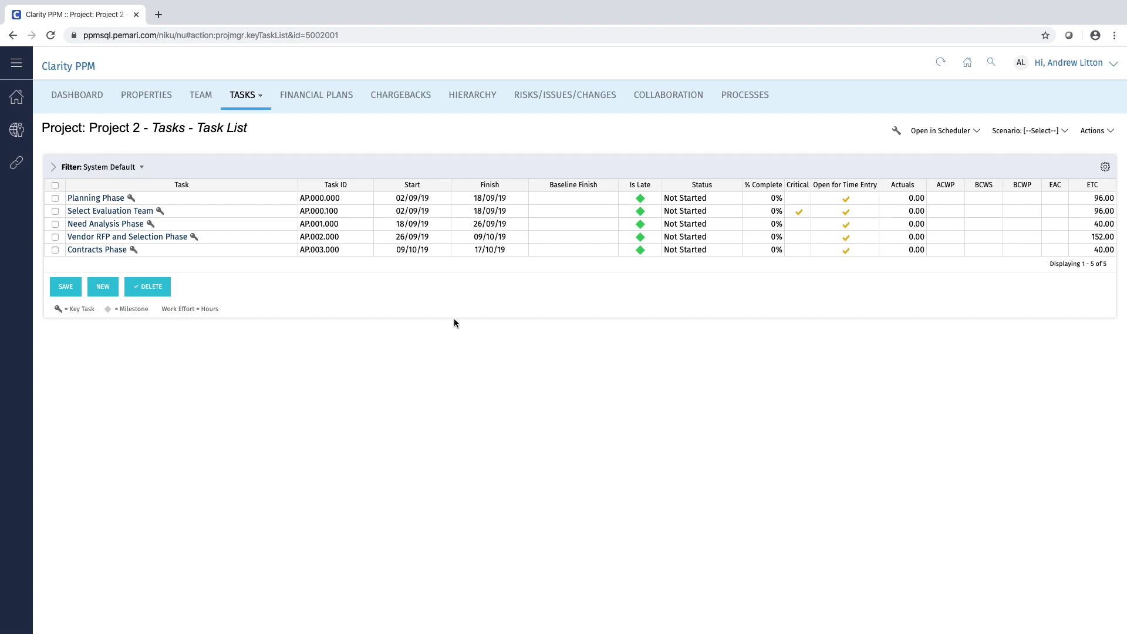
Open PR000008's Financials via Plan & Manage Work, copy its address, and open Office 365 home.
{"action": "left_click", "coordinate": [16, 97]}
{"action": "left_click", "coordinate": [95, 245]}
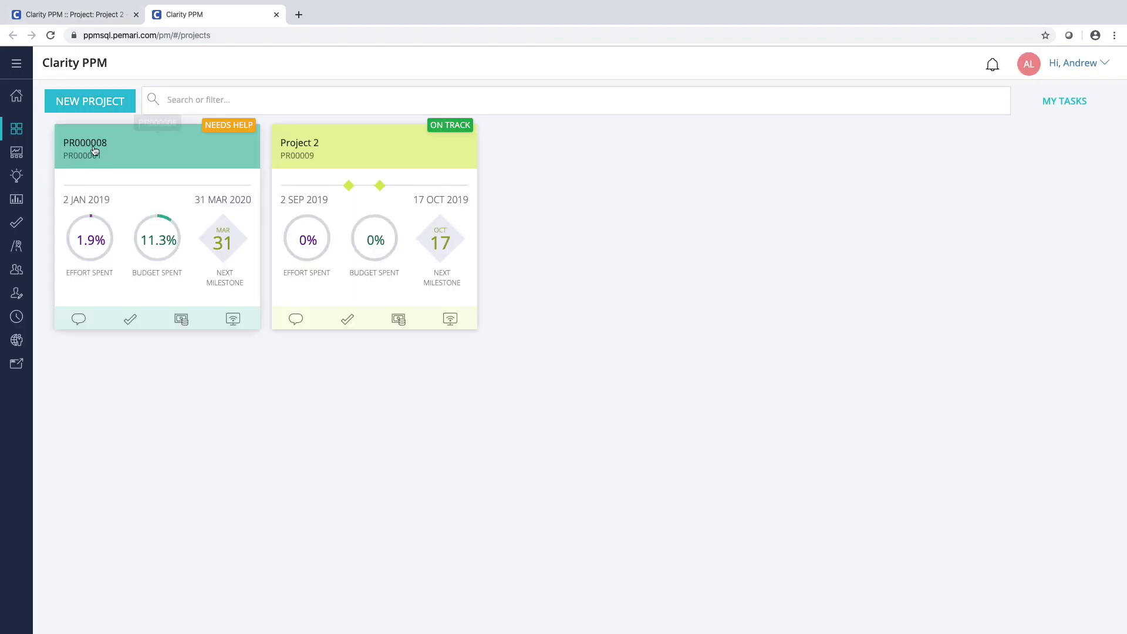
{"action": "left_click", "coordinate": [94, 151]}
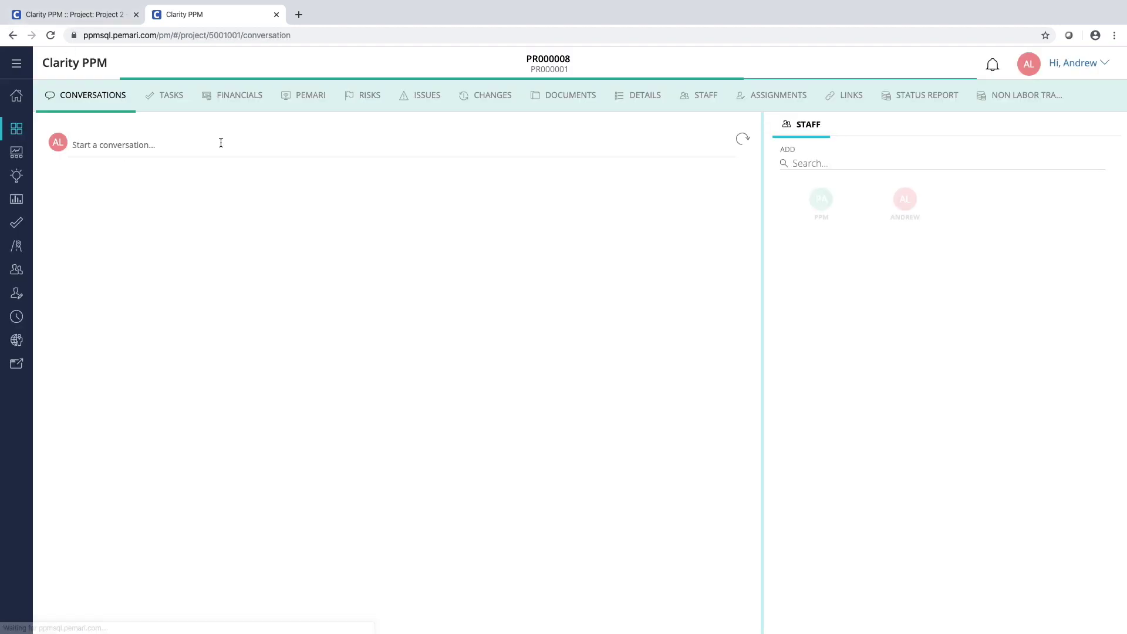
{"action": "left_click", "coordinate": [248, 98]}
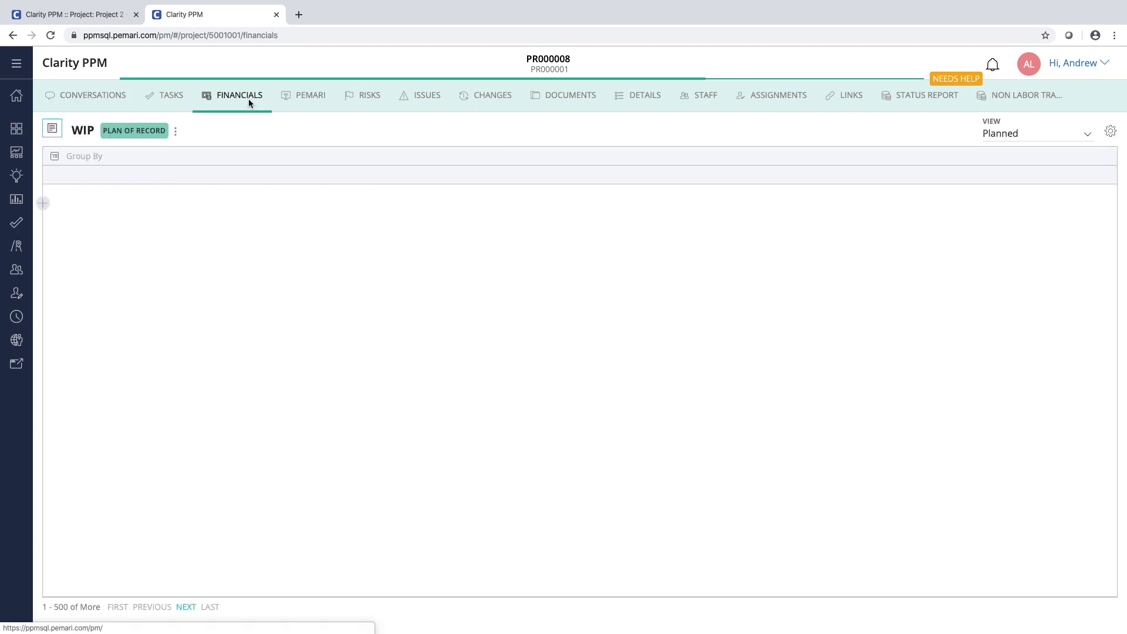
{"action": "left_click", "coordinate": [288, 35]}
{"action": "key", "text": "super+c"}
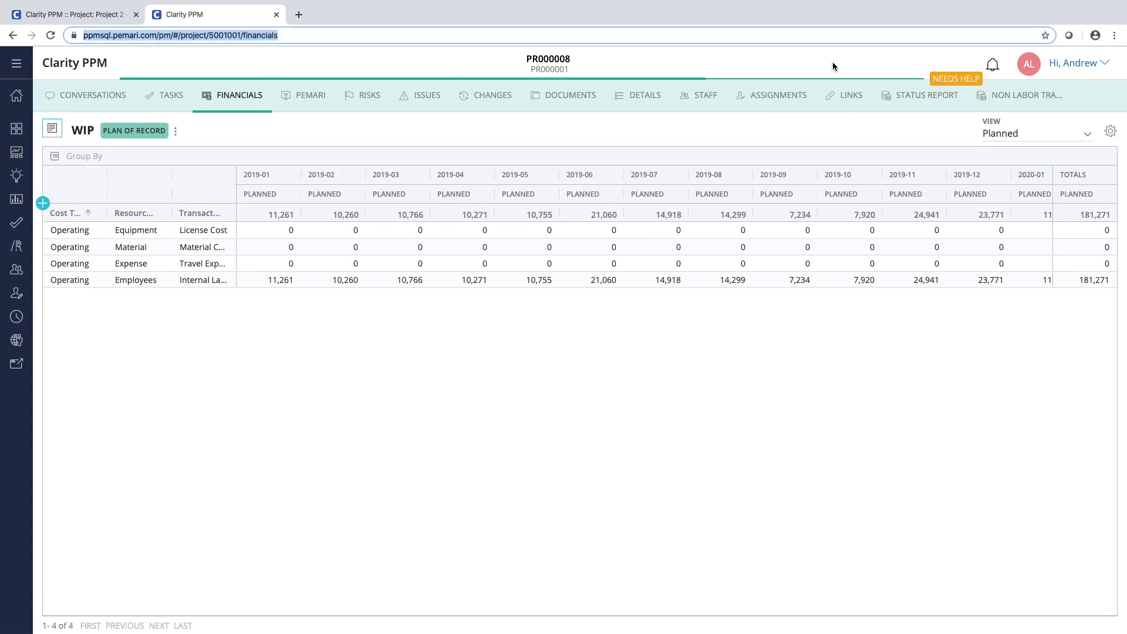
{"action": "left_click", "coordinate": [299, 14]}
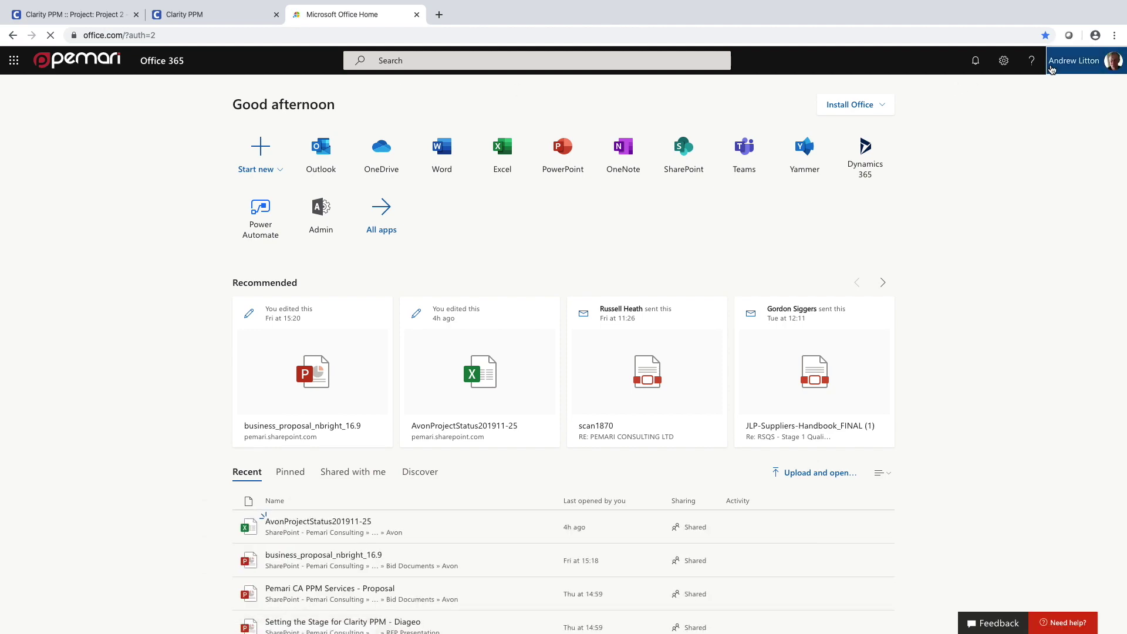
Sign out of the Microsoft account in Office 365, then go back to Clarity and start a new tab.
{"action": "left_click", "coordinate": [1106, 60]}
{"action": "left_click", "coordinate": [1026, 179]}
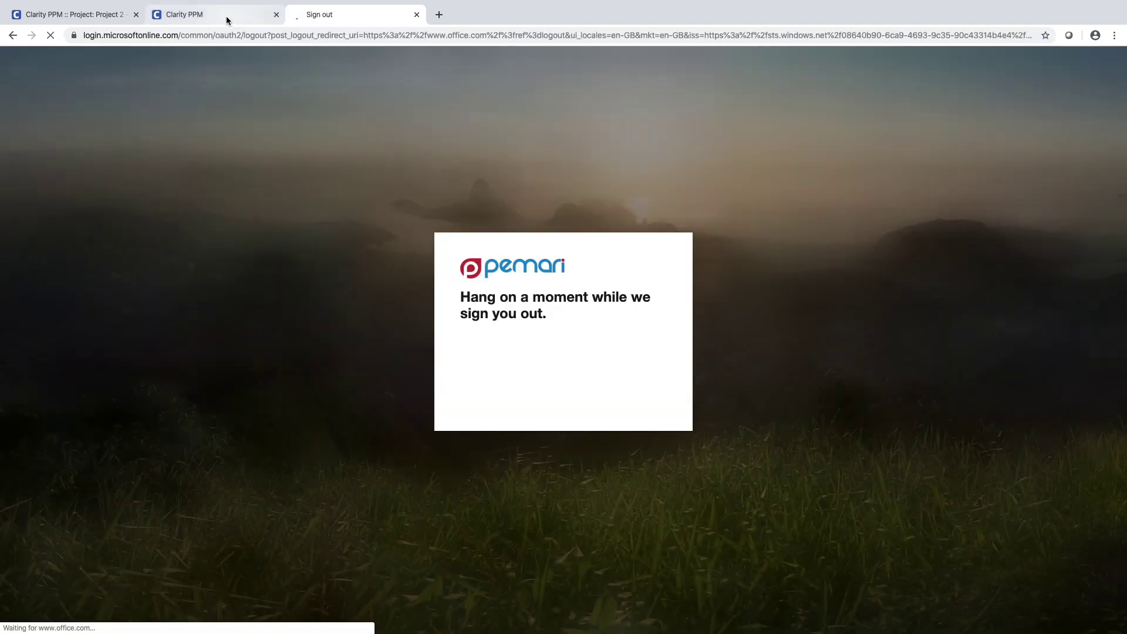
{"action": "left_click", "coordinate": [227, 18]}
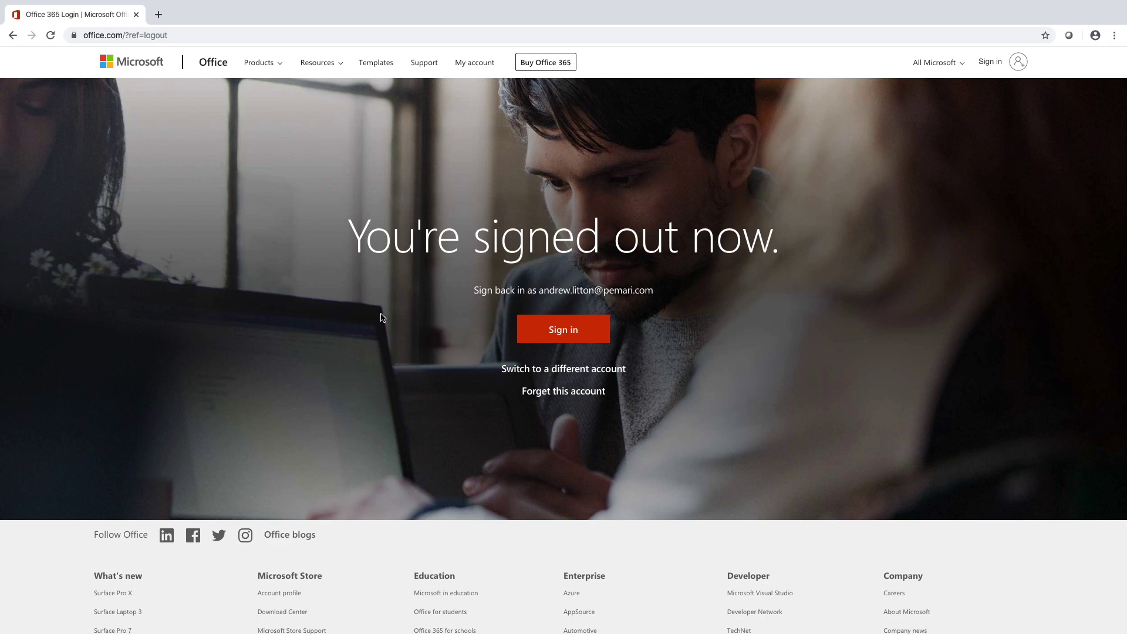
{"action": "left_click", "coordinate": [159, 15]}
Load the Clarity financials URL, confirm it redirects to Microsoft sign-in, and close that tab.
{"action": "key", "text": "super+v"}
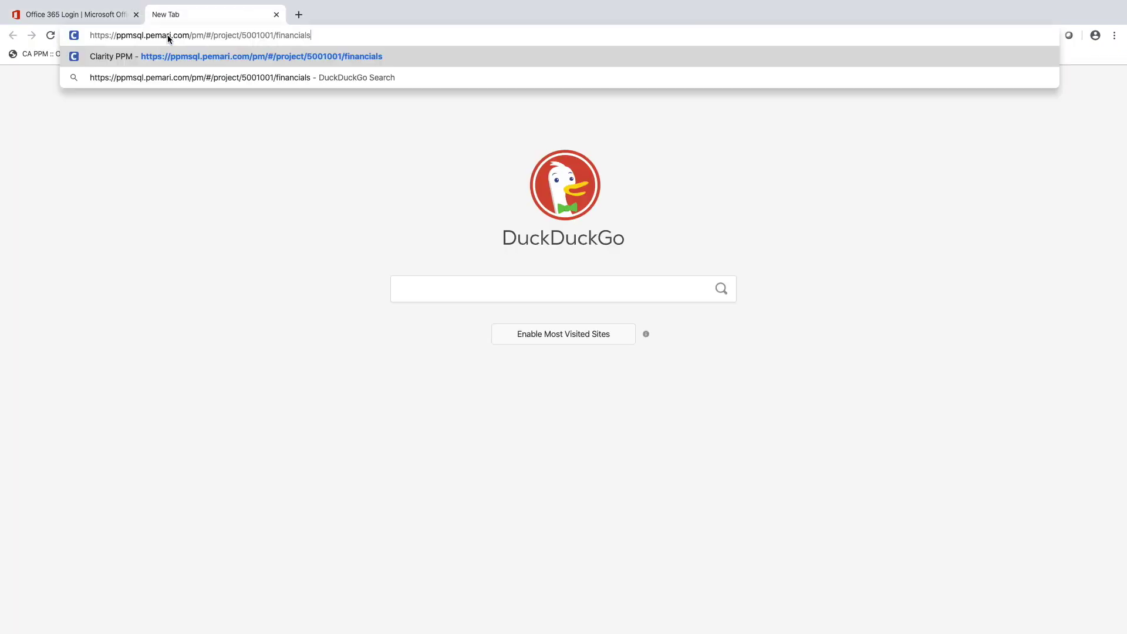
{"action": "key", "text": "Return"}
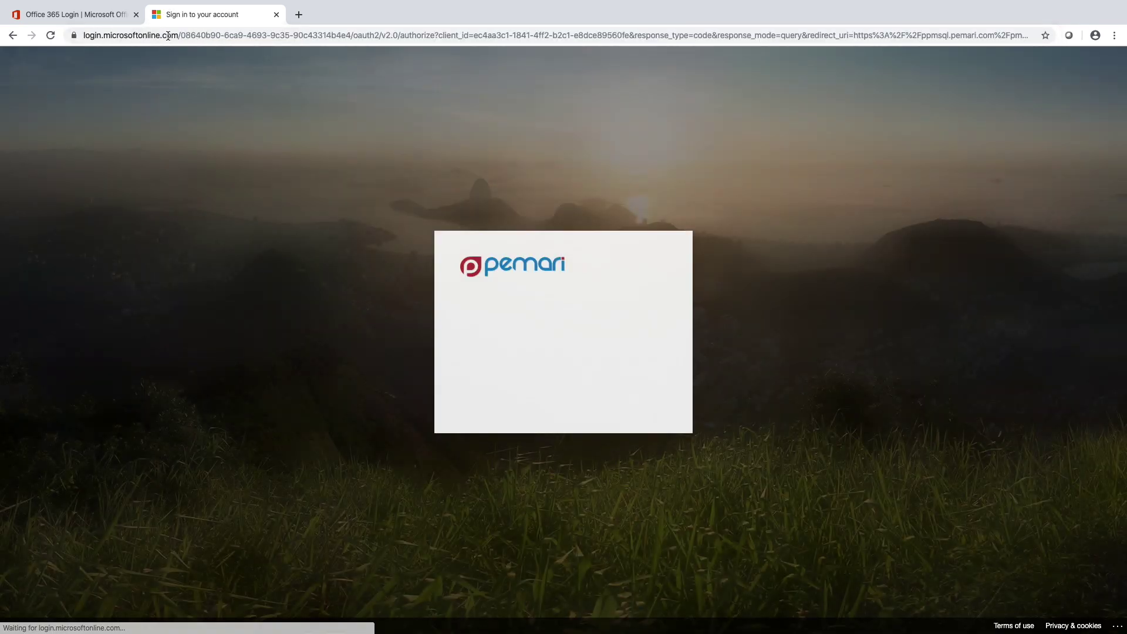
{"action": "left_click", "coordinate": [277, 15]}
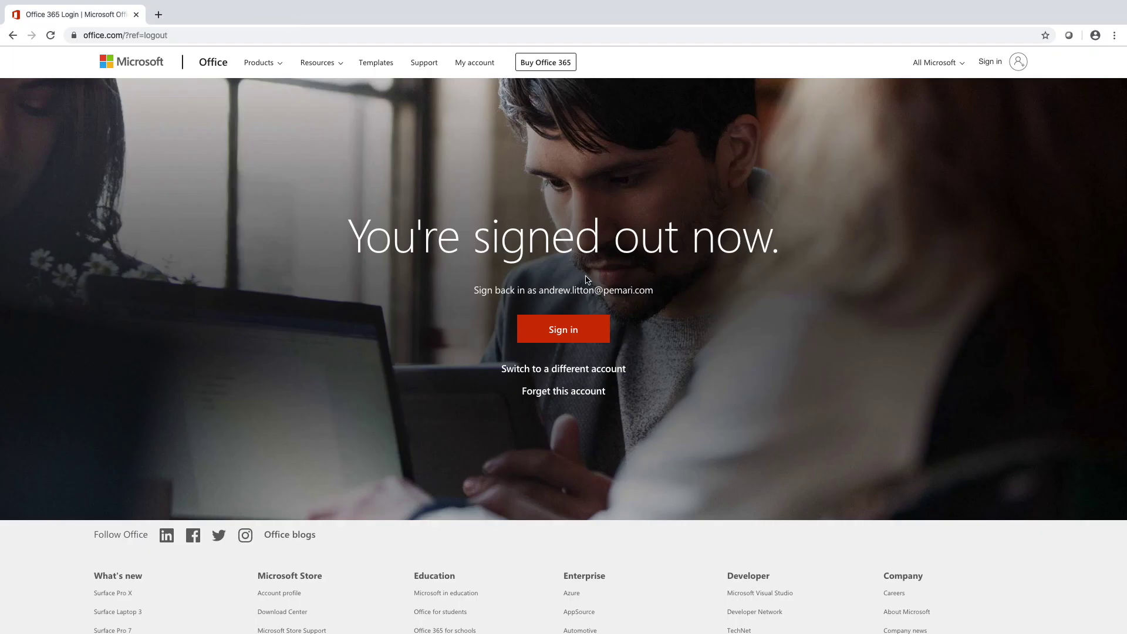
Sign back into Office 365 with the work account and password, choosing to stay signed in.
{"action": "left_click", "coordinate": [990, 61]}
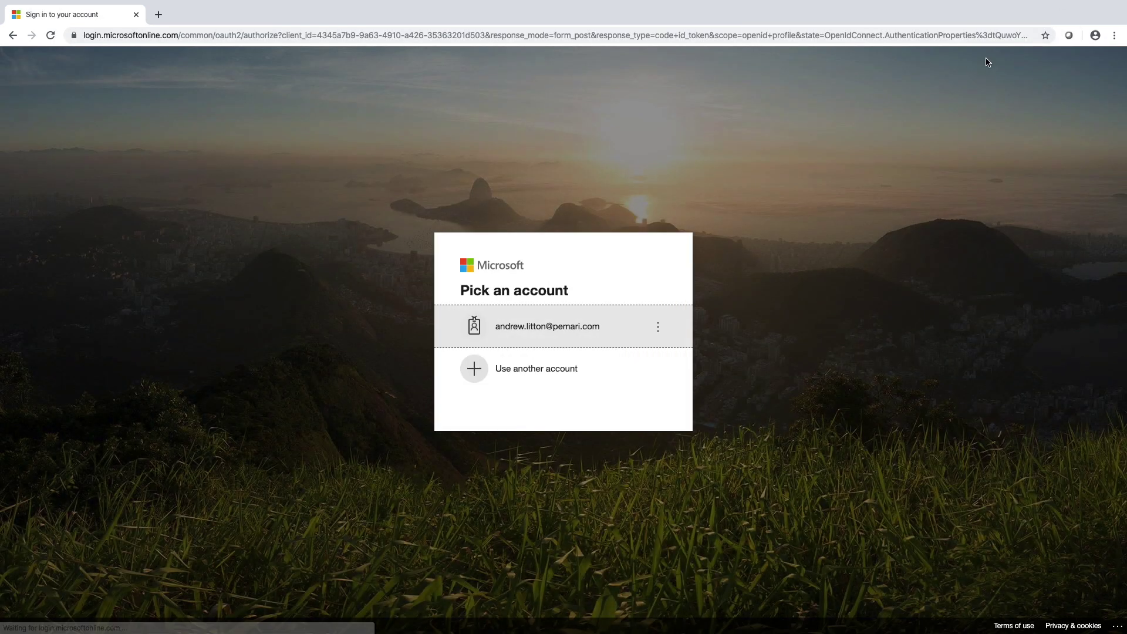
{"action": "left_click", "coordinate": [522, 334]}
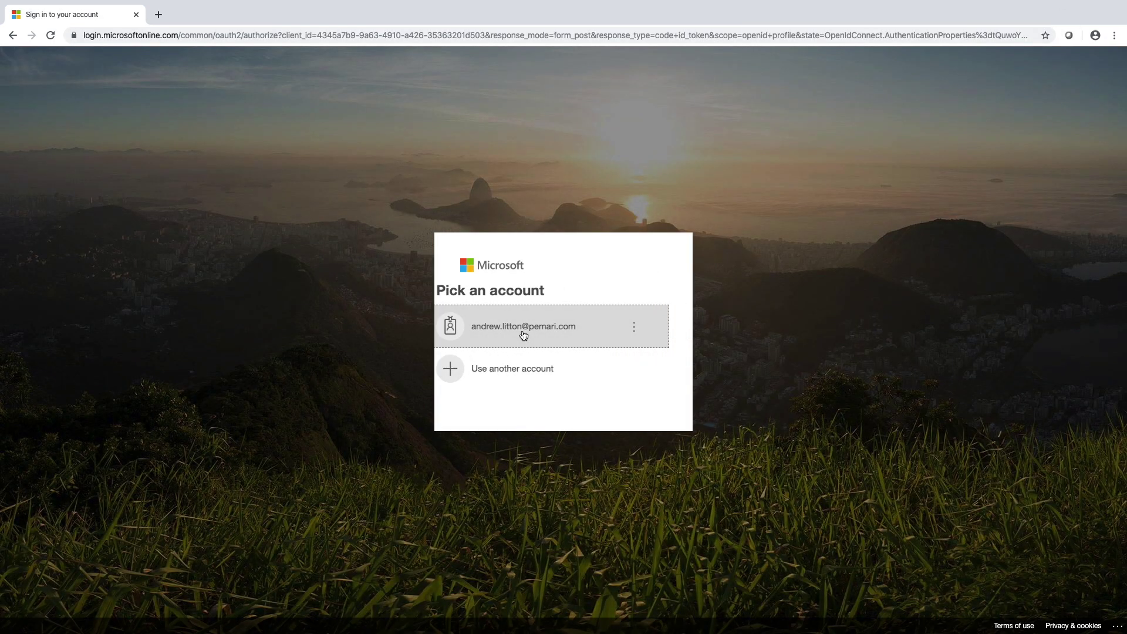
{"action": "type", "text": "******"}
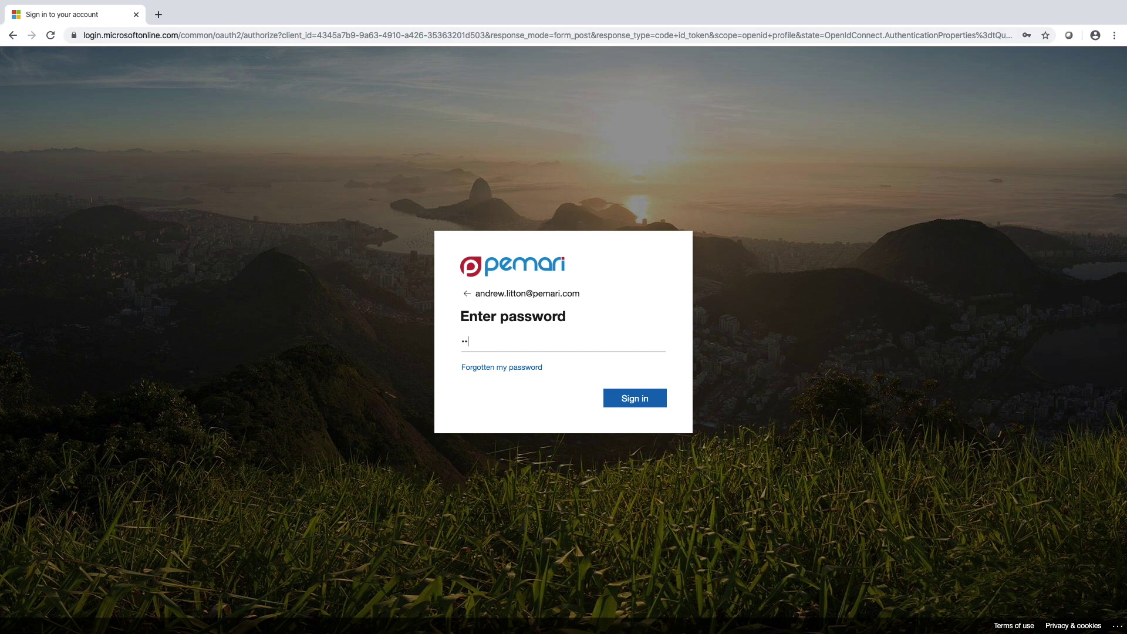
{"action": "type", "text": "*"}
{"action": "key", "text": "Return"}
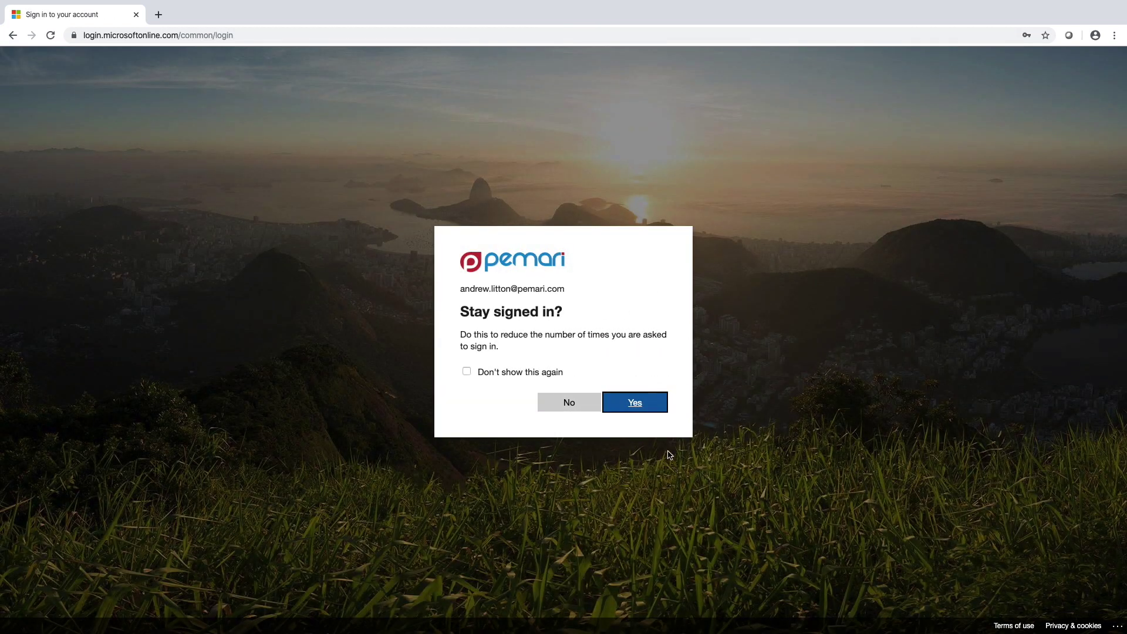
{"action": "left_click", "coordinate": [633, 404]}
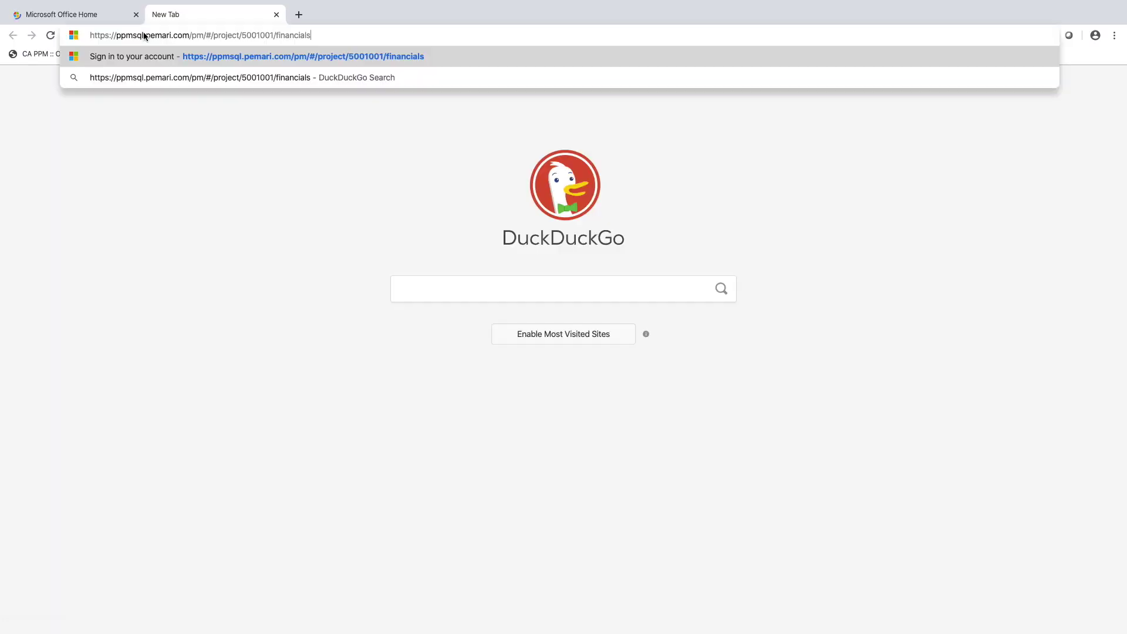
Load PR000008's financials address, entering Clarity PPM with no password prompt.
{"action": "key", "text": "Return"}
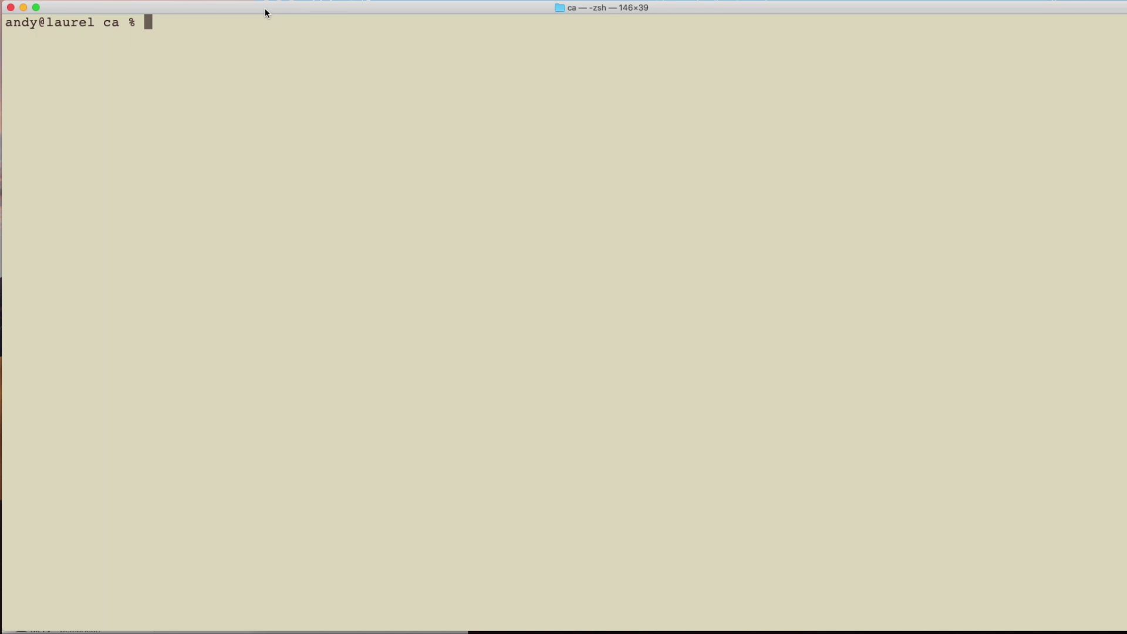
Run 'service stop all' and change into /usr/local/ca.
{"action": "type", "text": "service stop all"}
{"action": "key", "text": "Return"}
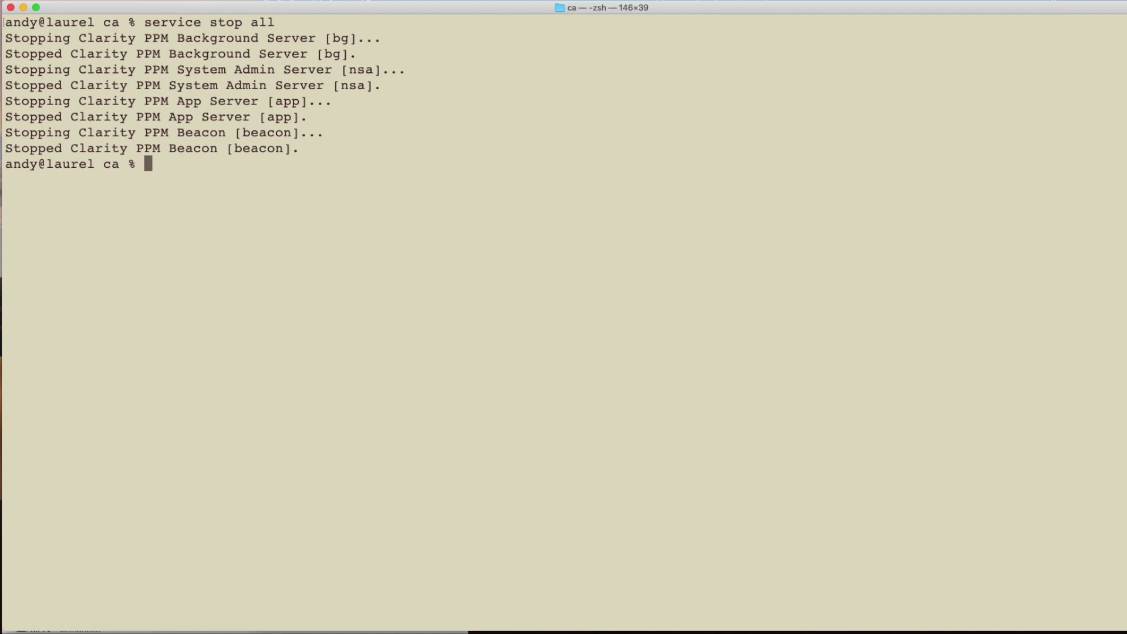
{"action": "type", "text": "cd /usr/loc"}
{"action": "key", "text": "Tab"}
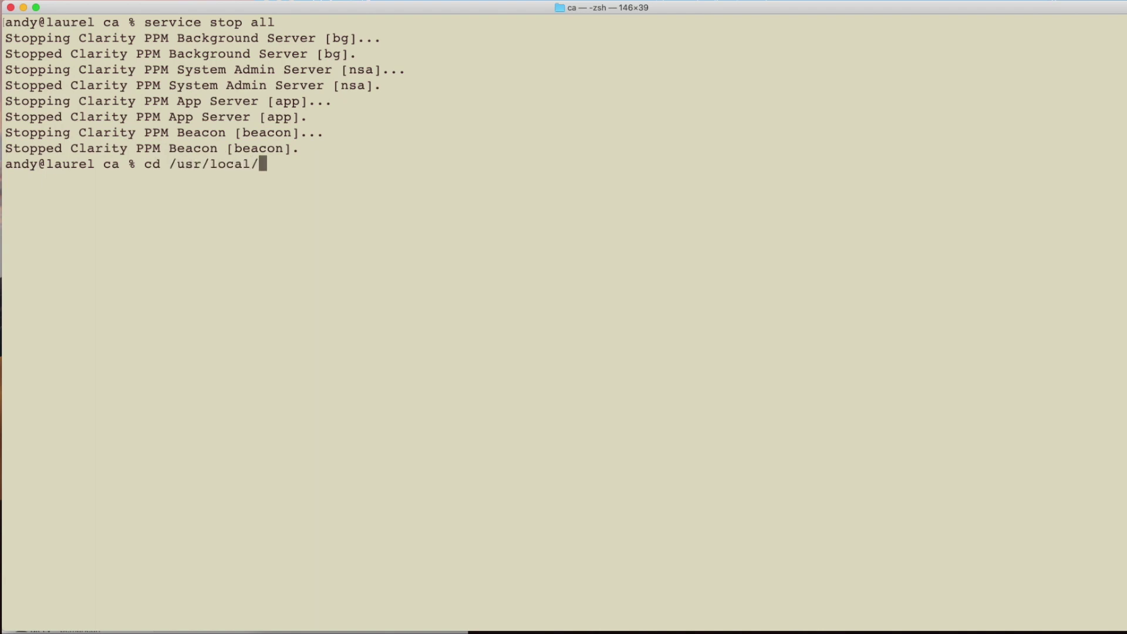
{"action": "type", "text": "ca"}
{"action": "key", "text": "Return"}
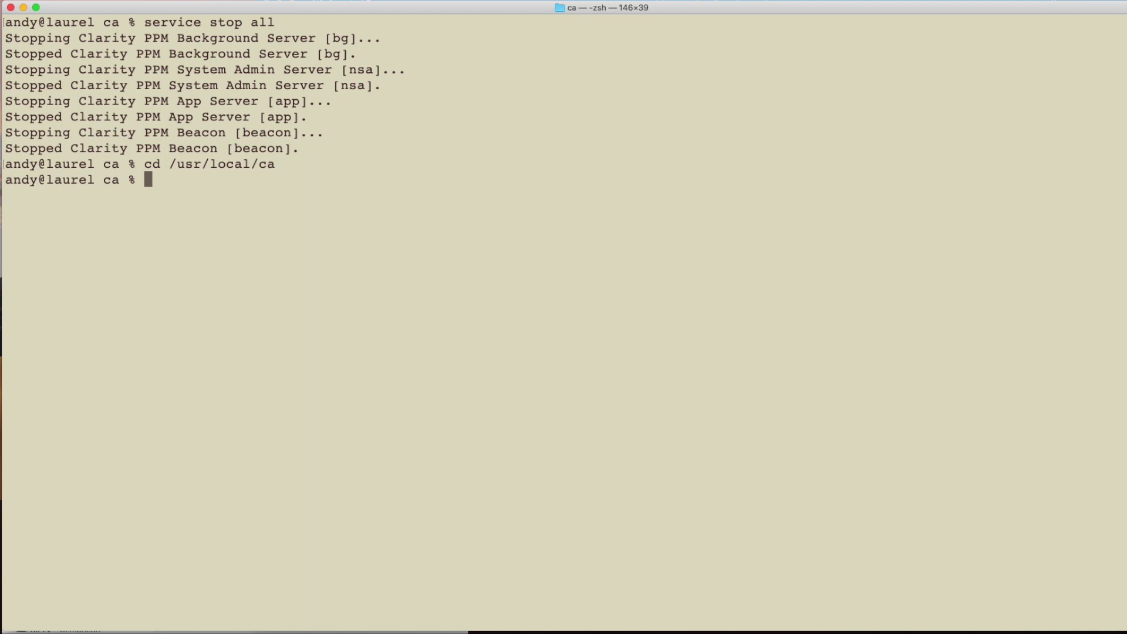
Create and enter an sso folder, then unzip ~/pemari-sso-oidc-1.0.1.8.zip into it.
{"action": "type", "text": "mkdir soo"}
{"action": "key", "text": "BackSpace"}
{"action": "key", "text": "BackSpace"}
{"action": "type", "text": "so"}
{"action": "key", "text": "Return"}
{"action": "type", "text": "cd sso"}
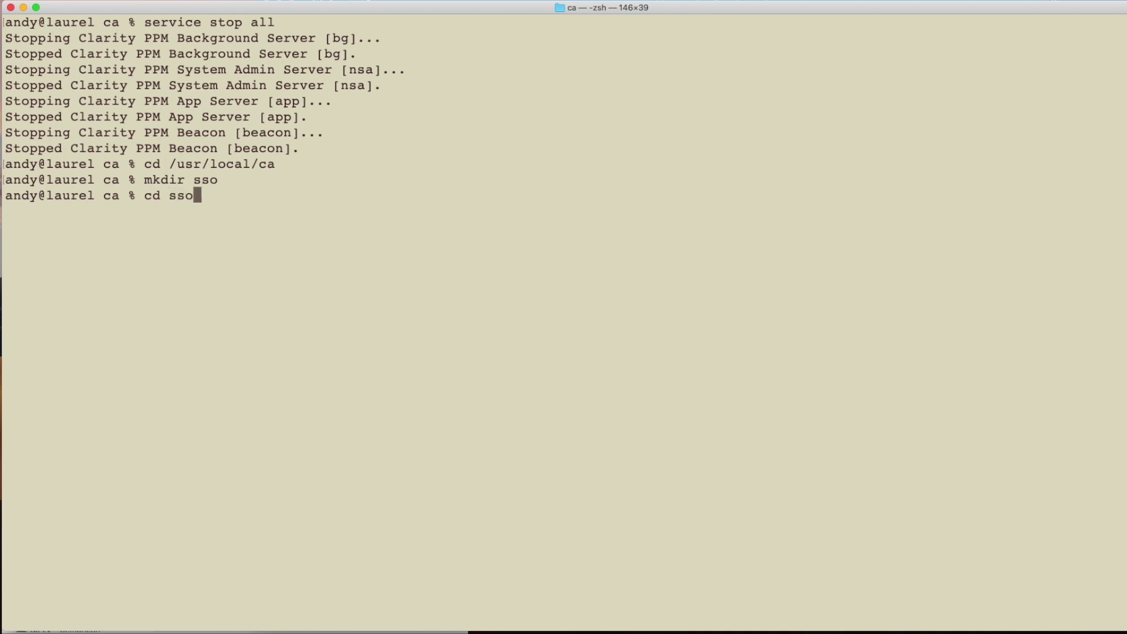
{"action": "key", "text": "Return"}
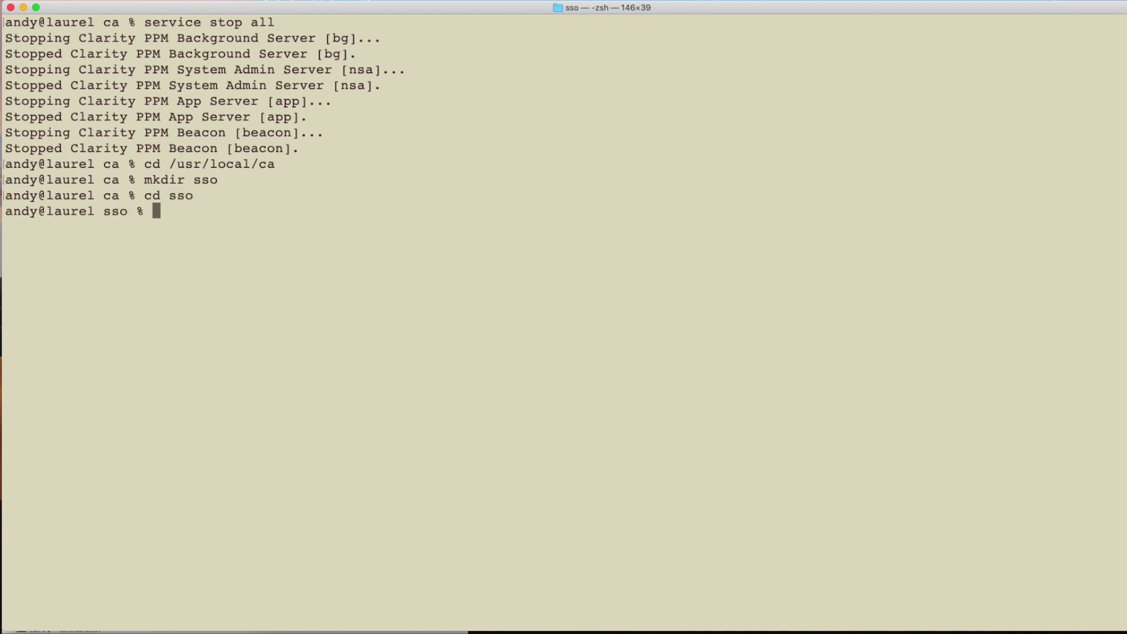
{"action": "type", "text": "unzip ~/pemari-sso-oidc-1.0.1.8.zip"}
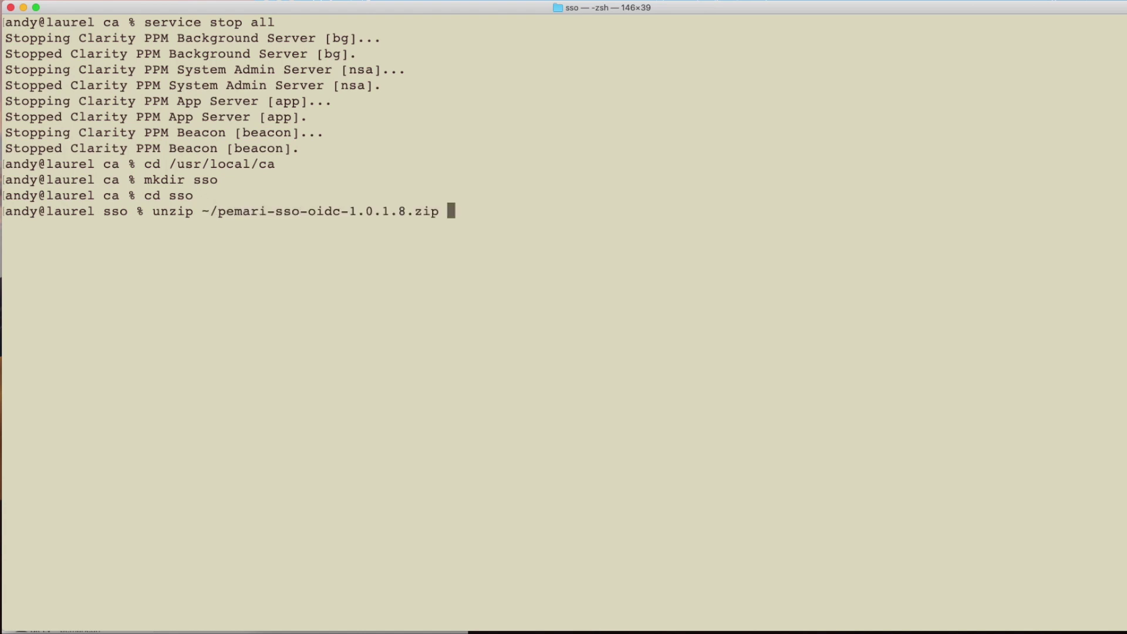
{"action": "key", "text": "Return"}
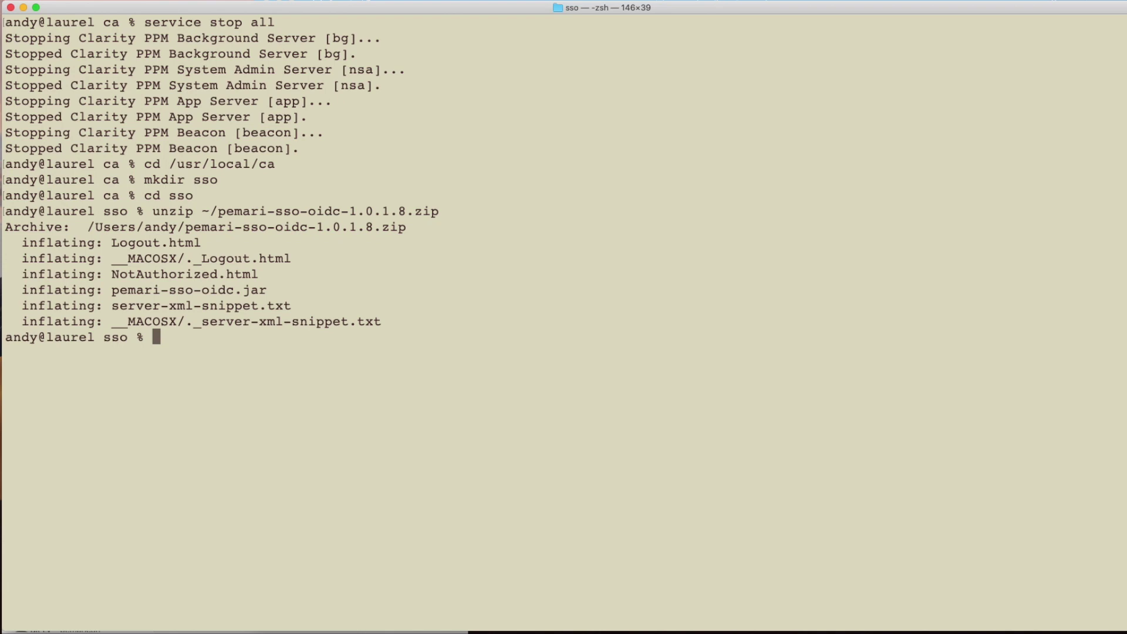
Copy pemari-sso-oidc.jar into ../tomcat/lib.
{"action": "type", "text": "cp pem"}
{"action": "key", "text": "Tab"}
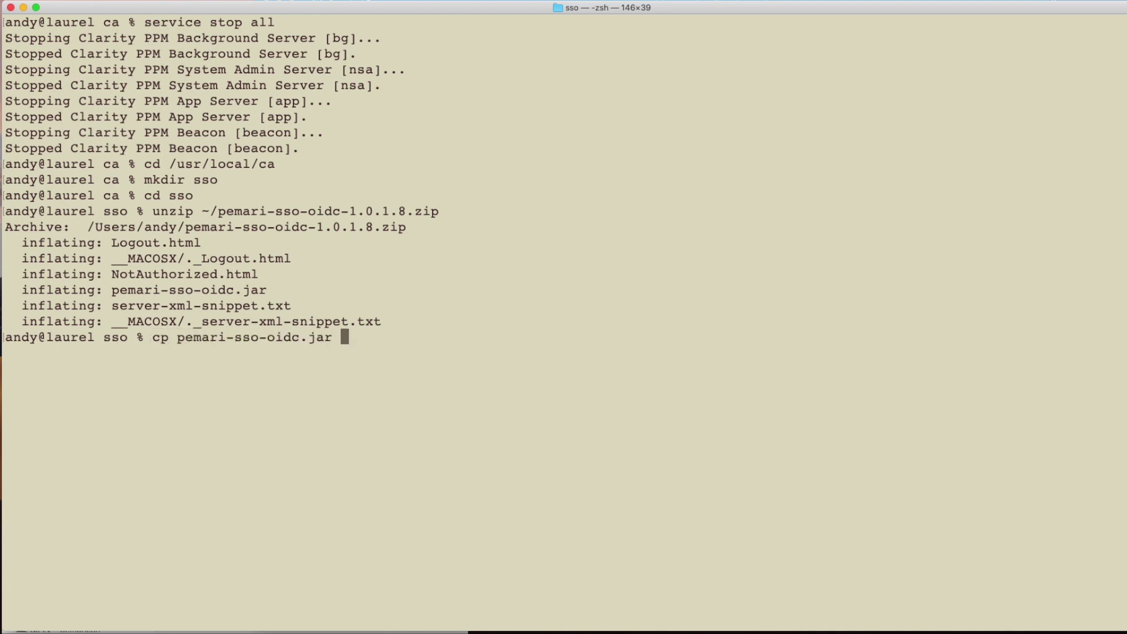
{"action": "type", "text": "../tom"}
{"action": "key", "text": "Tab"}
{"action": "type", "text": "lib"}
{"action": "key", "text": "Return"}
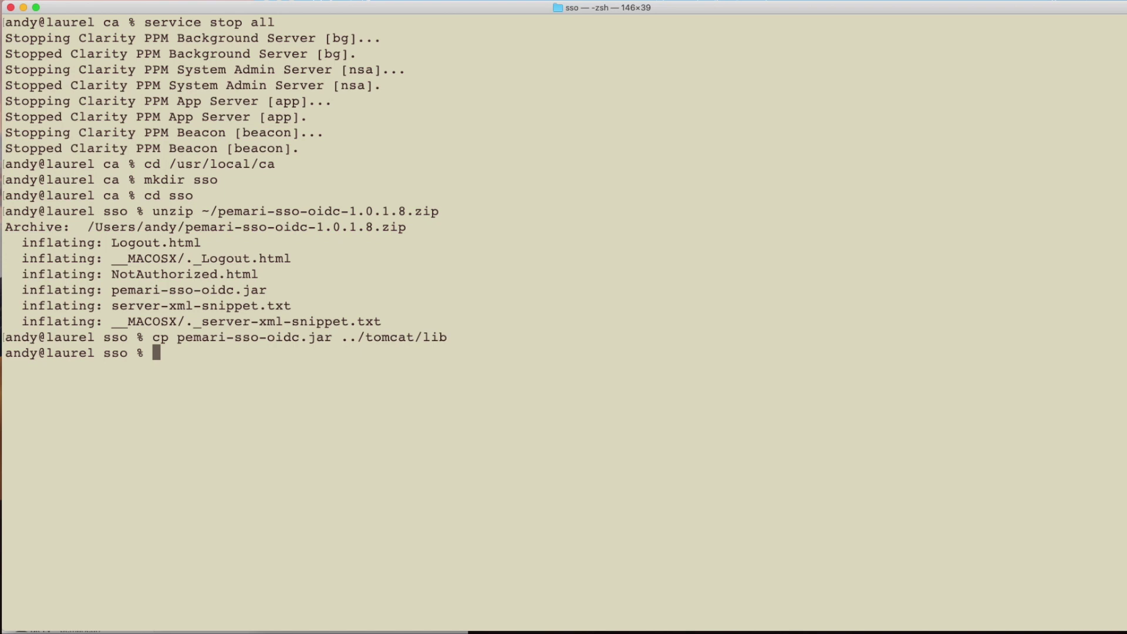
Copy Logout.html and NotAuthorized.html into ../ppm/tomcat-app-deploy/ROOT.
{"action": "type", "text": "cp Log"}
{"action": "key", "text": "Tab"}
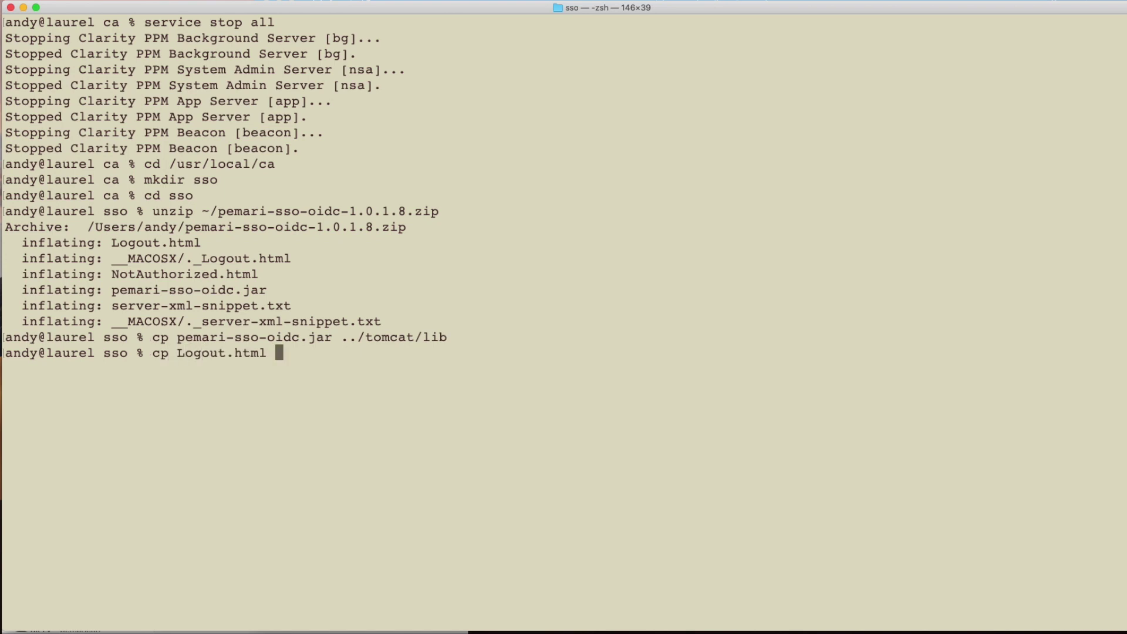
{"action": "type", "text": "../ppm/tomcat-a"}
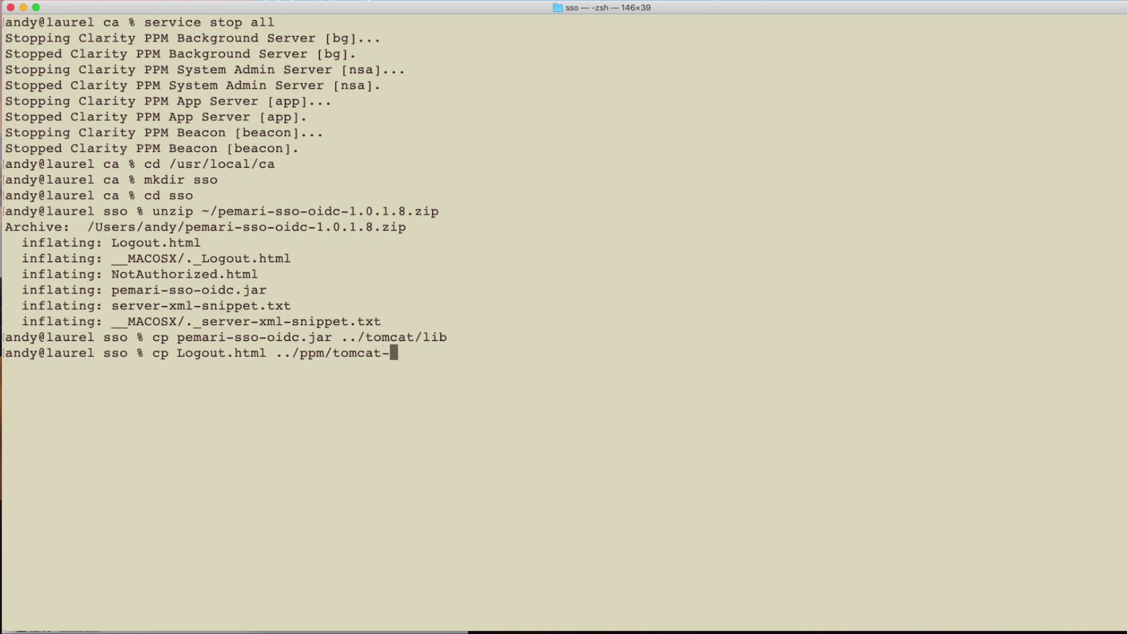
{"action": "key", "text": "Tab"}
{"action": "type", "text": "R"}
{"action": "key", "text": "Tab"}
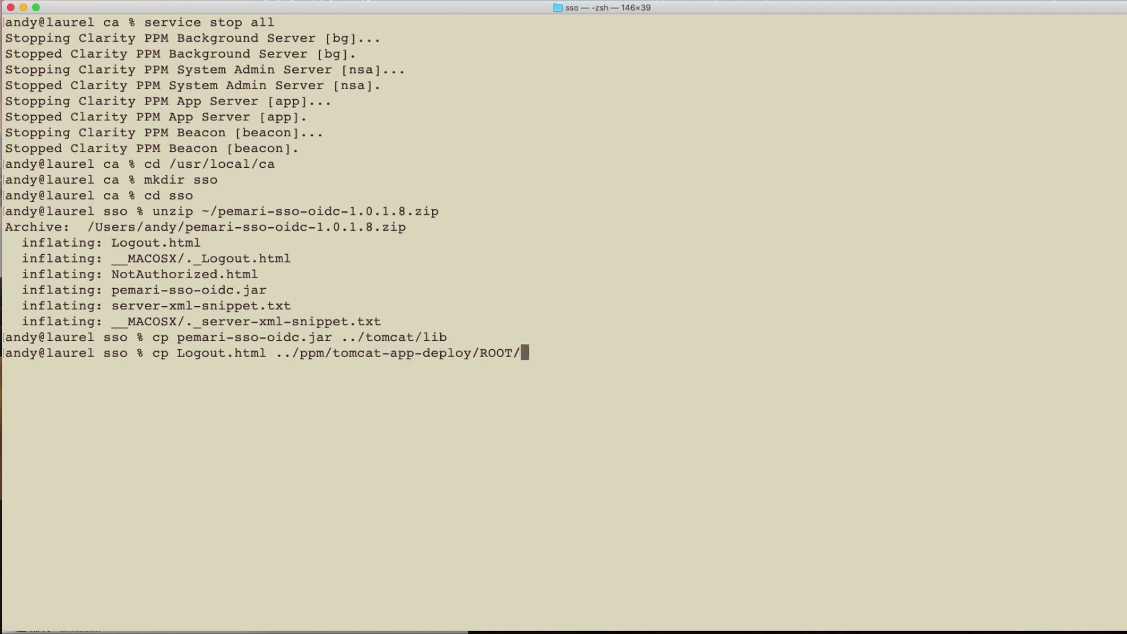
{"action": "key", "text": "Return"}
{"action": "key", "text": "Up"}
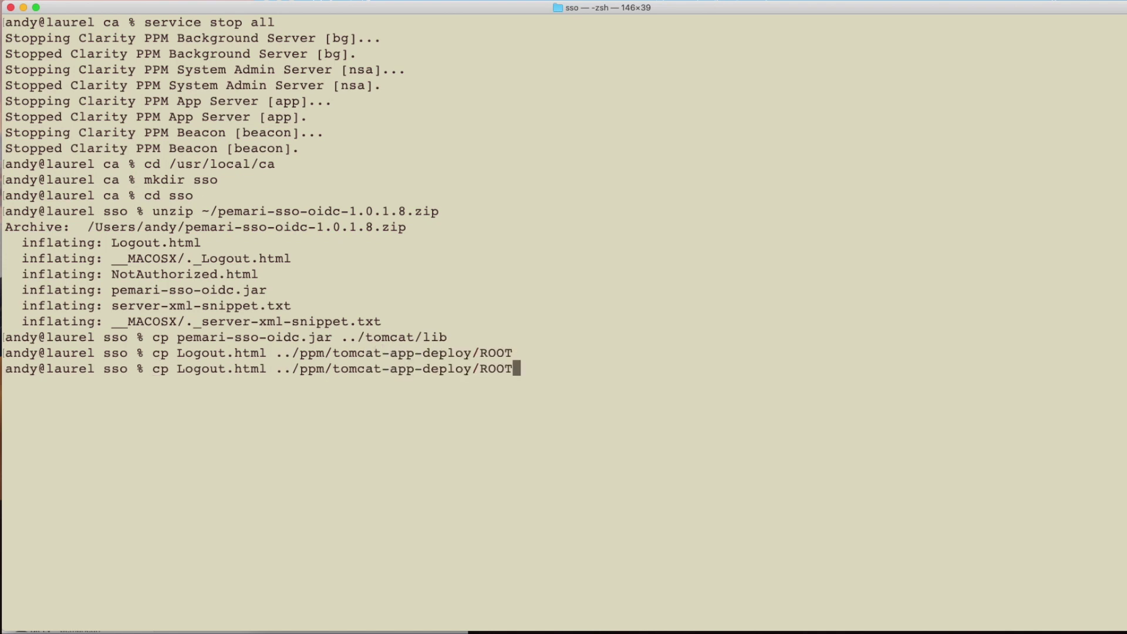
{"action": "key", "text": "Left"}
{"action": "key", "text": "Left"}
{"action": "key", "text": "Left"}
{"action": "key", "text": "Left"}
{"action": "key", "text": "Left"}
{"action": "key", "text": "Left"}
{"action": "key", "text": "Left"}
{"action": "key", "text": "Left"}
{"action": "key", "text": "Left"}
{"action": "key", "text": "Left"}
{"action": "key", "text": "Left"}
{"action": "key", "text": "Left"}
{"action": "key", "text": "Left"}
{"action": "key", "text": "Left"}
{"action": "key", "text": "Left"}
{"action": "key", "text": "Left"}
{"action": "key", "text": "Left"}
{"action": "key", "text": "Left"}
{"action": "key", "text": "Left"}
{"action": "key", "text": "Left"}
{"action": "key", "text": "Left"}
{"action": "key", "text": "Left"}
{"action": "key", "text": "Left"}
{"action": "key", "text": "Left"}
{"action": "key", "text": "Left"}
{"action": "key", "text": "Left"}
{"action": "key", "text": "Left"}
{"action": "key", "text": "Left"}
{"action": "key", "text": "Left"}
{"action": "key", "text": "Left"}
{"action": "key", "text": "Left"}
{"action": "key", "text": "BackSpace"}
{"action": "key", "text": "BackSpace"}
{"action": "key", "text": "BackSpace"}
{"action": "key", "text": "BackSpace"}
{"action": "key", "text": "BackSpace"}
{"action": "key", "text": "BackSpace"}
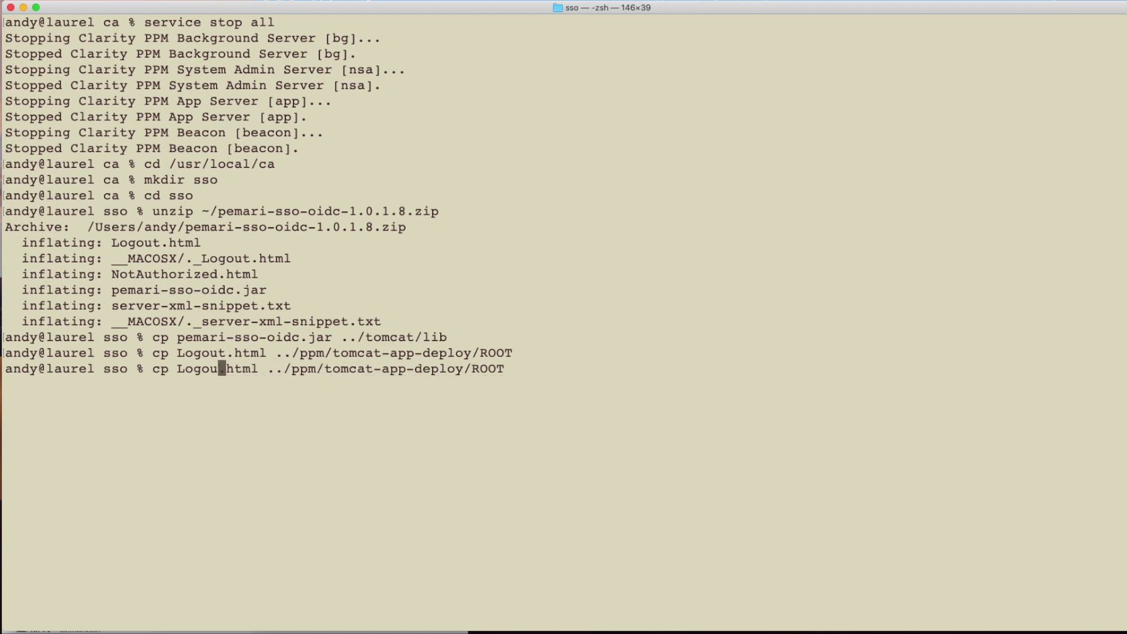
{"action": "type", "text": "NotAuthori"}
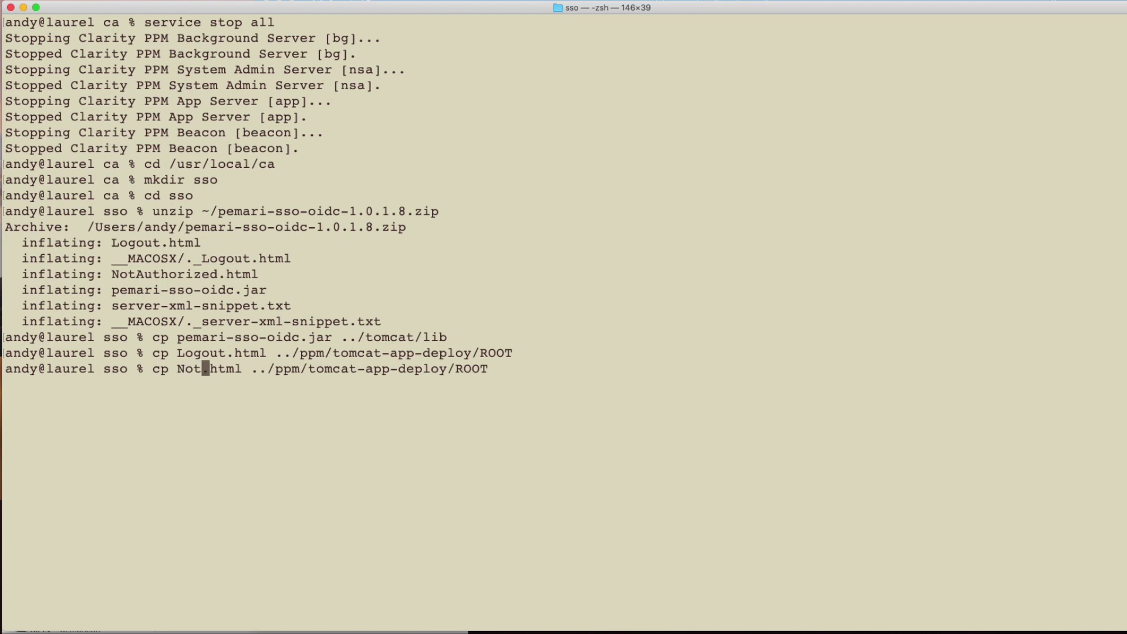
{"action": "type", "text": "zed"}
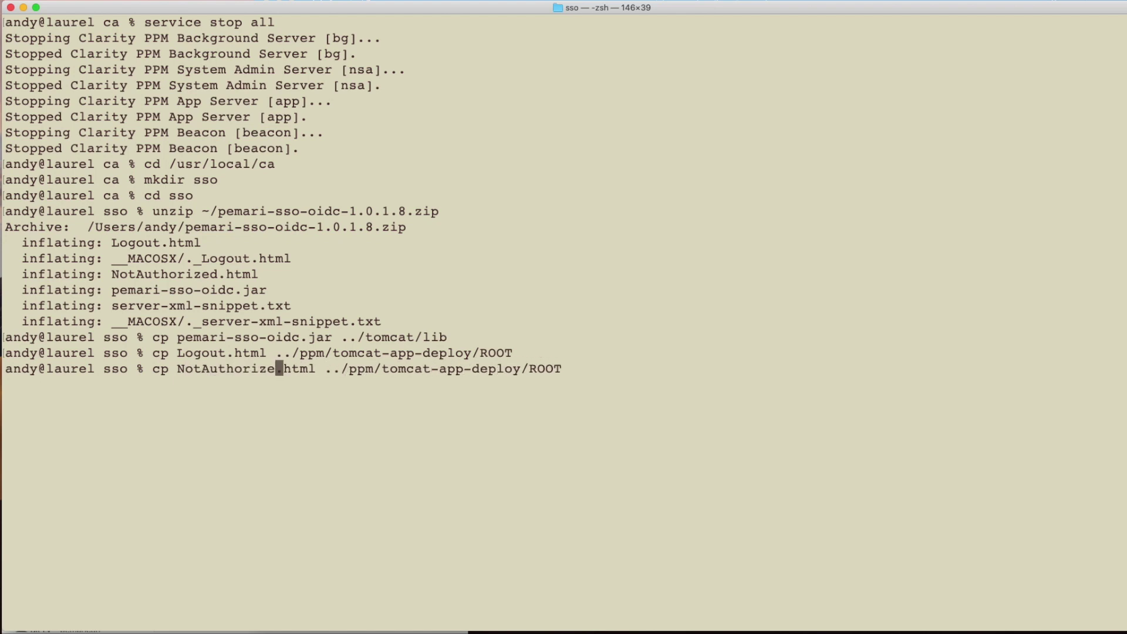
{"action": "key", "text": "Return"}
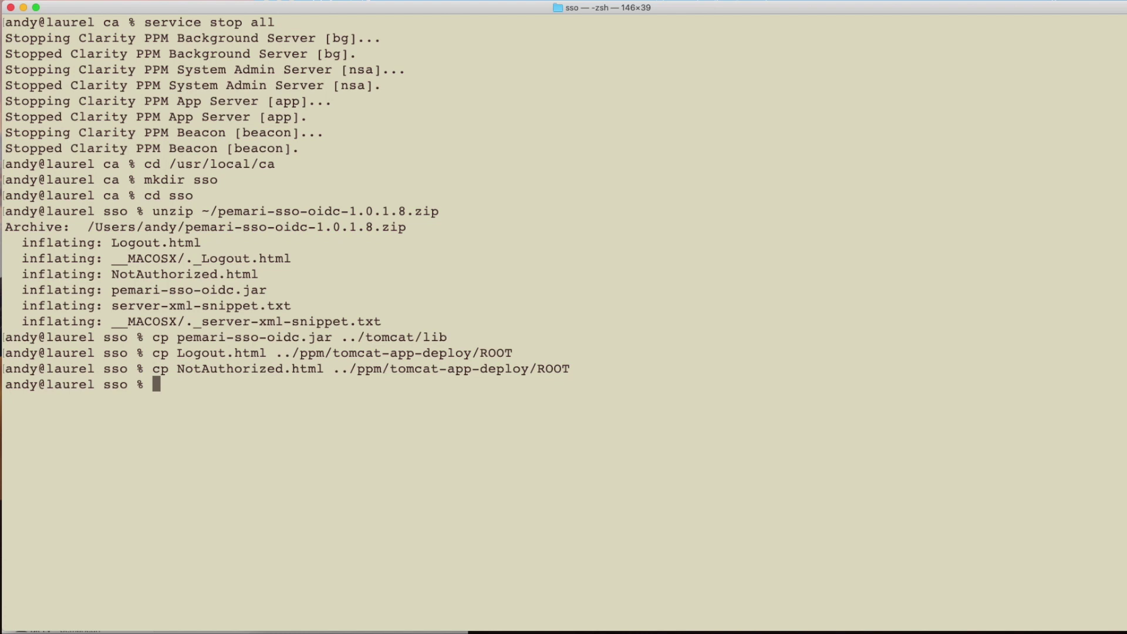
Open ../tomcat/conf/server.xml in vi.
{"action": "type", "text": "vi ../tomcat/conf/server"}
{"action": "key", "text": "ctrl+c"}
{"action": "key", "text": "Up"}
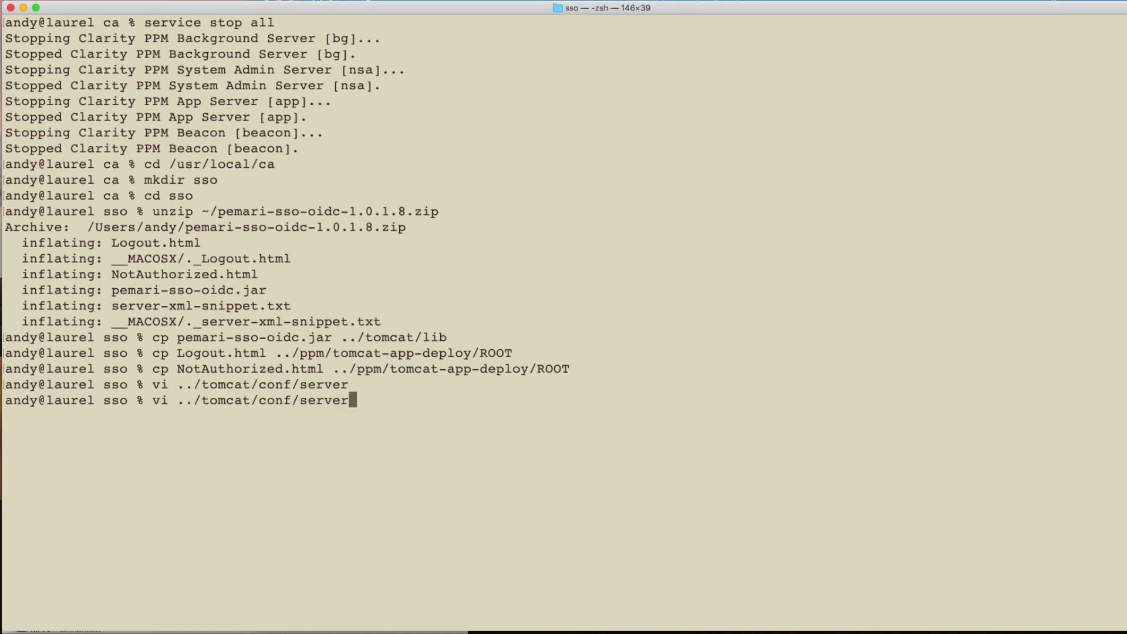
{"action": "type", "text": ".xml"}
{"action": "key", "text": "Return"}
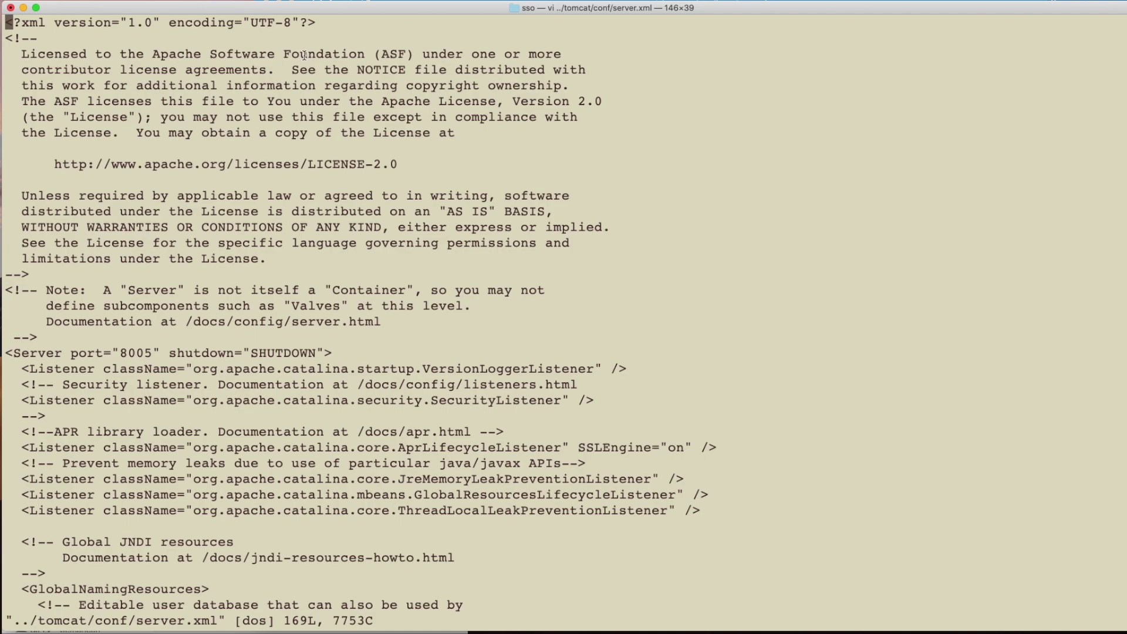
Read server-xml-snippet.txt in above the closing </Host> tag, adding the OidcValve element.
{"action": "left_click", "coordinate": [9, 179]}
{"action": "scroll", "coordinate": [352, 317], "scroll_direction": "down", "scroll_amount": 20}
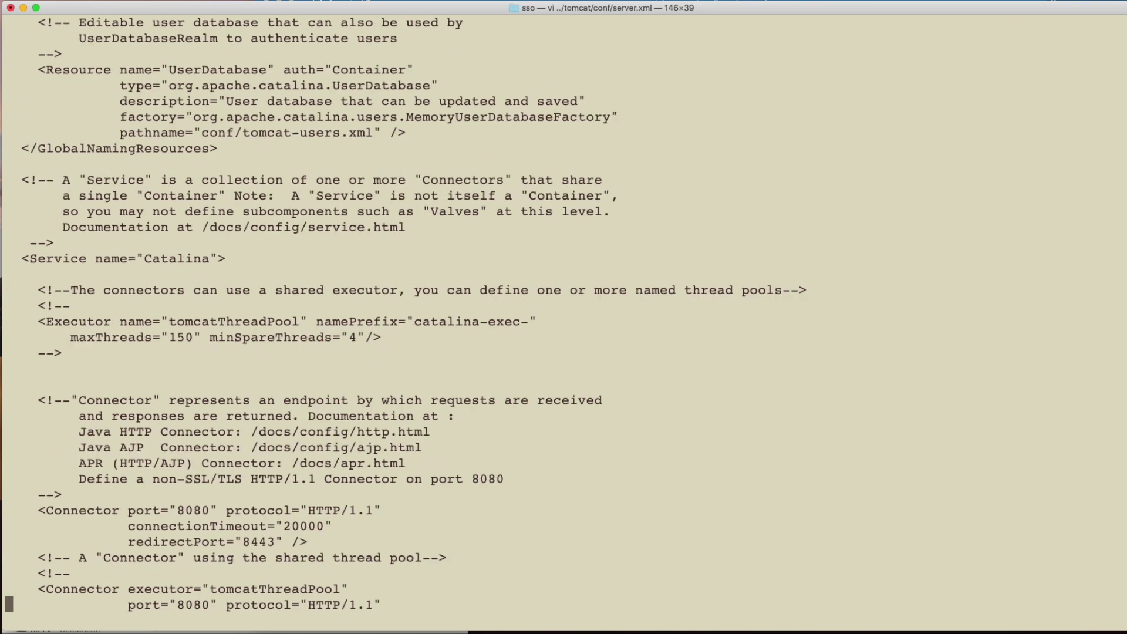
{"action": "key", "text": "Up"}
{"action": "key", "text": "Up"}
{"action": "key", "text": "Up"}
{"action": "key", "text": "Up"}
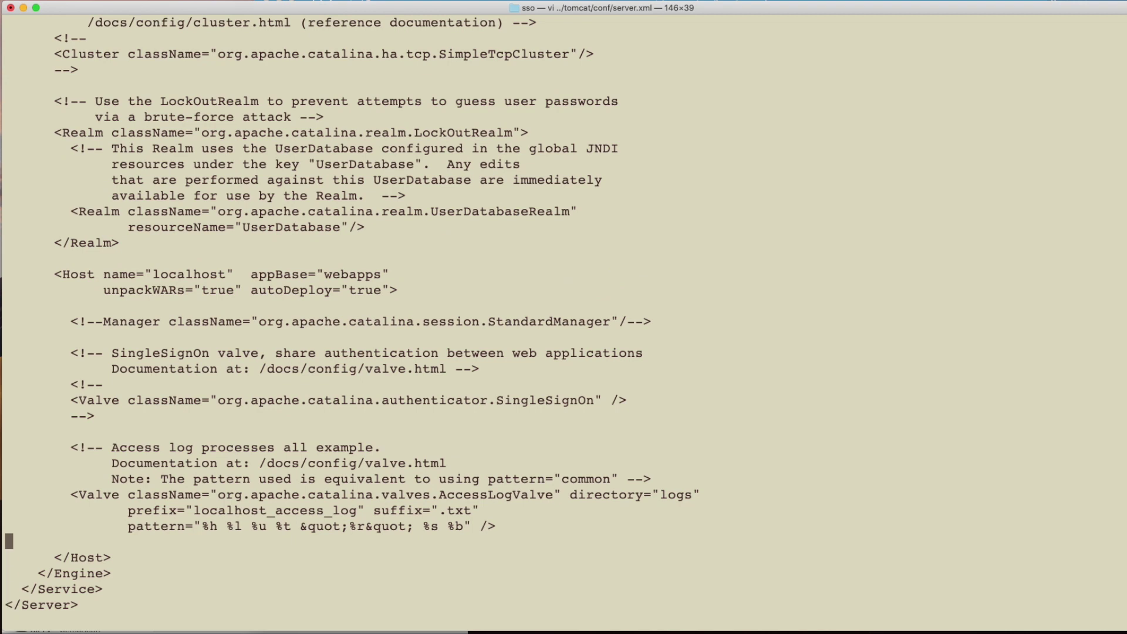
{"action": "type", "text": ":r server-xml-s"}
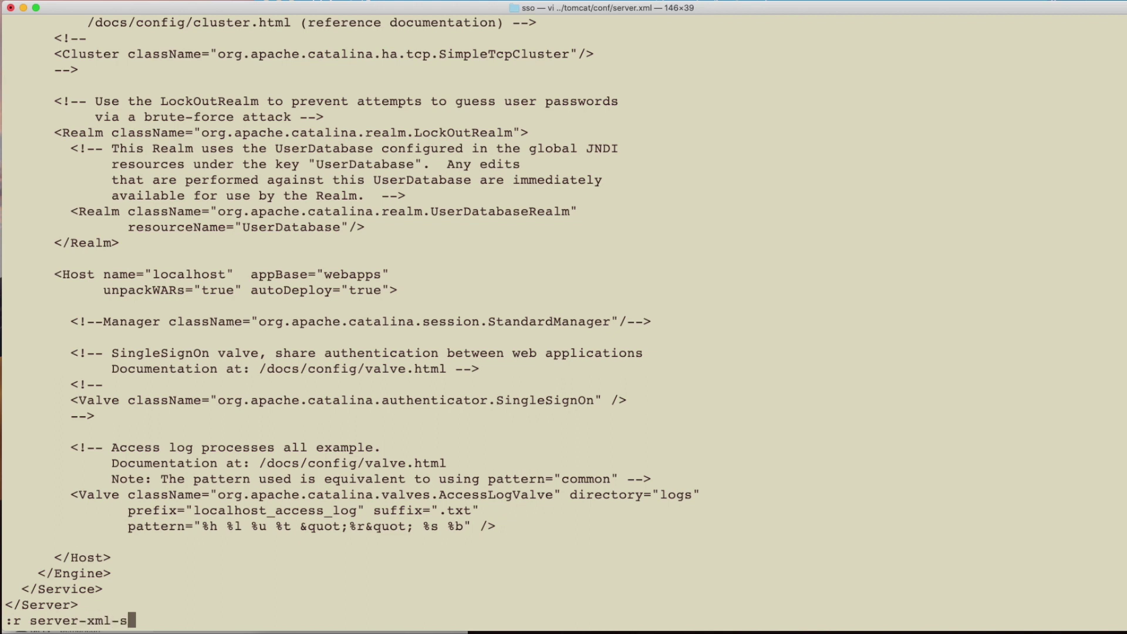
{"action": "type", "text": "nippet.txt"}
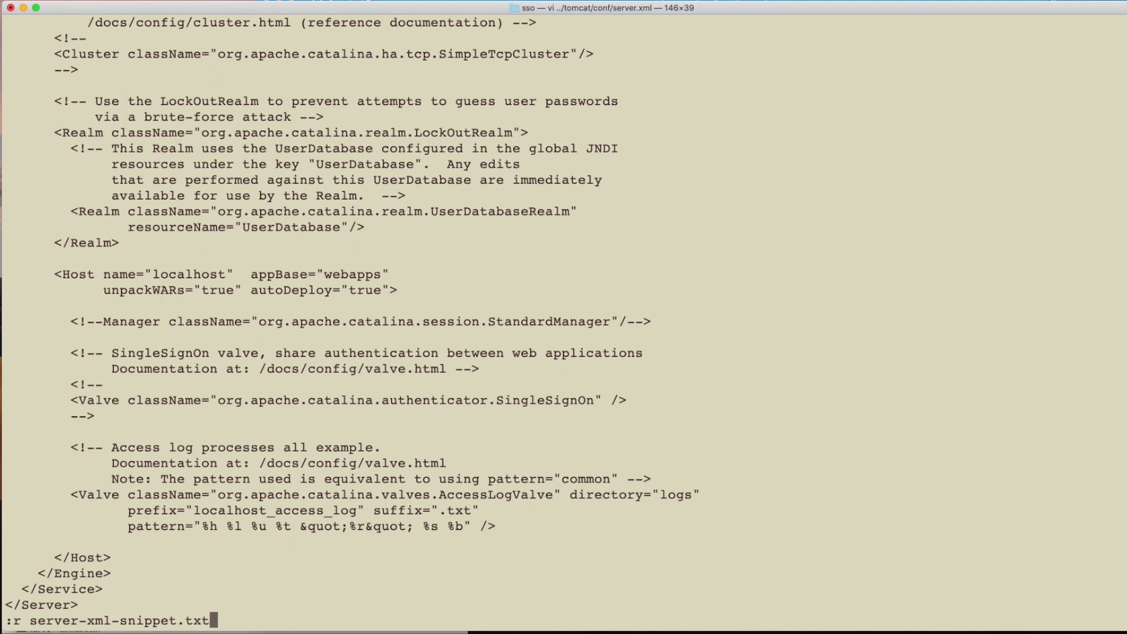
{"action": "key", "text": "Return"}
{"action": "key", "text": "j"}
{"action": "key", "text": "j"}
{"action": "key", "text": "j"}
{"action": "key", "text": "j"}
{"action": "key", "text": "j"}
{"action": "key", "text": "j"}
{"action": "key", "text": "j"}
{"action": "key", "text": "j"}
{"action": "key", "text": "j"}
{"action": "key", "text": "j"}
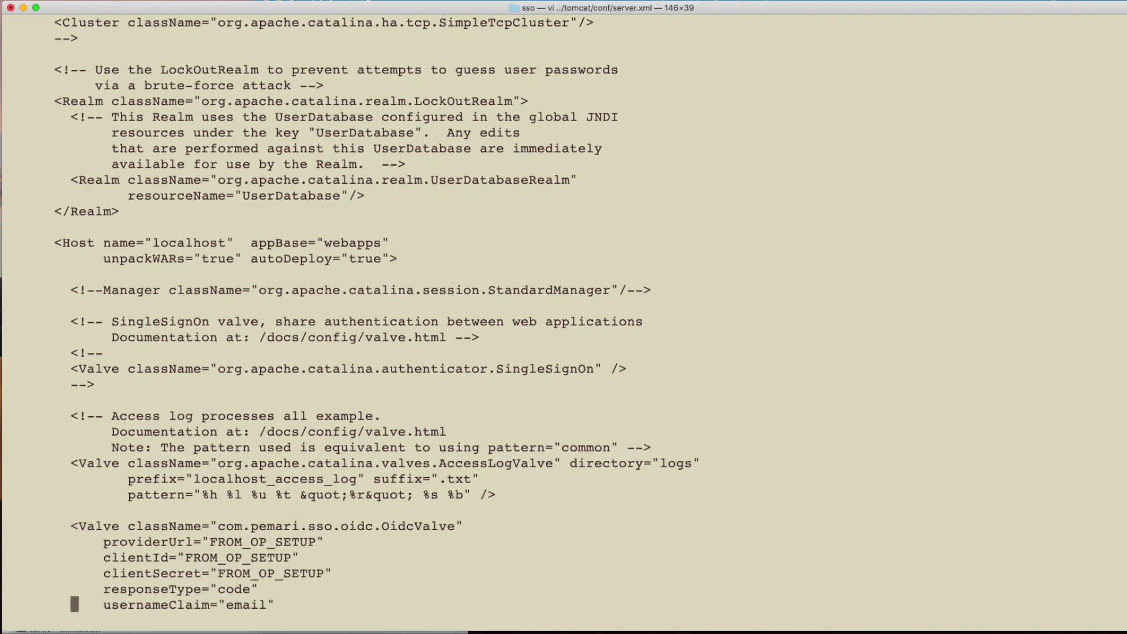
{"action": "key", "text": "k"}
{"action": "key", "text": "k"}
{"action": "key", "text": "k"}
{"action": "key", "text": "k"}
{"action": "key", "text": "k"}
{"action": "key", "text": "k"}
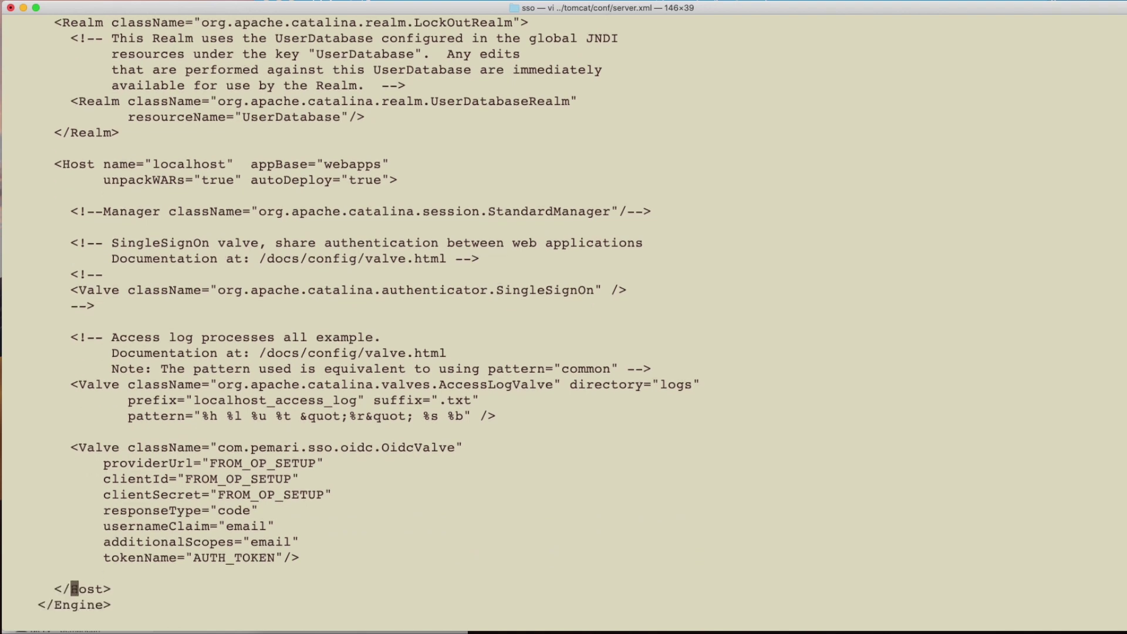
{"action": "key", "text": "k"}
{"action": "key", "text": "k"}
{"action": "key", "text": "k"}
{"action": "key", "text": "k"}
{"action": "key", "text": "j"}
{"action": "key", "text": "j"}
{"action": "key", "text": "j"}
Replace the providerUrl placeholder with the Microsoft OpenID configuration URL.
{"action": "key", "text": "k"}
{"action": "key", "text": "k"}
{"action": "key", "text": "l"}
{"action": "key", "text": "l"}
{"action": "key", "text": "l"}
{"action": "key", "text": "l"}
{"action": "key", "text": "l"}
{"action": "key", "text": "l"}
{"action": "key", "text": "l"}
{"action": "key", "text": "l"}
{"action": "key", "text": "l"}
{"action": "key", "text": "l"}
{"action": "key", "text": "l"}
{"action": "key", "text": "l"}
{"action": "key", "text": "l"}
{"action": "key", "text": "l"}
{"action": "key", "text": "l"}
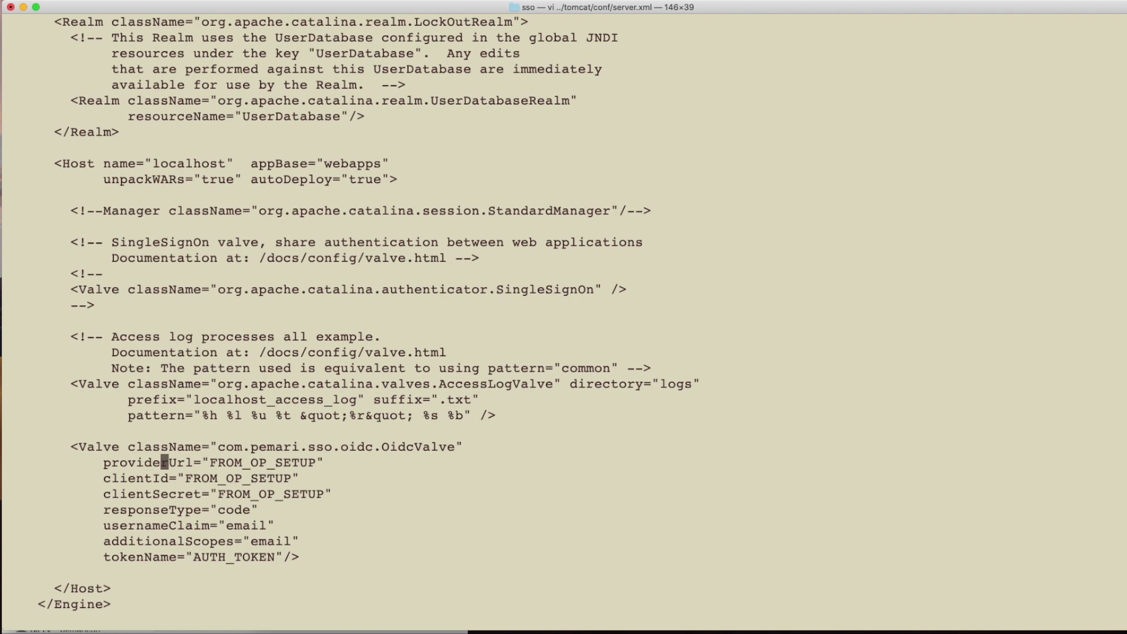
{"action": "key", "text": "l"}
{"action": "key", "text": "c"}
{"action": "key", "text": "t"}
{"action": "key", "text": "quotedbl"}
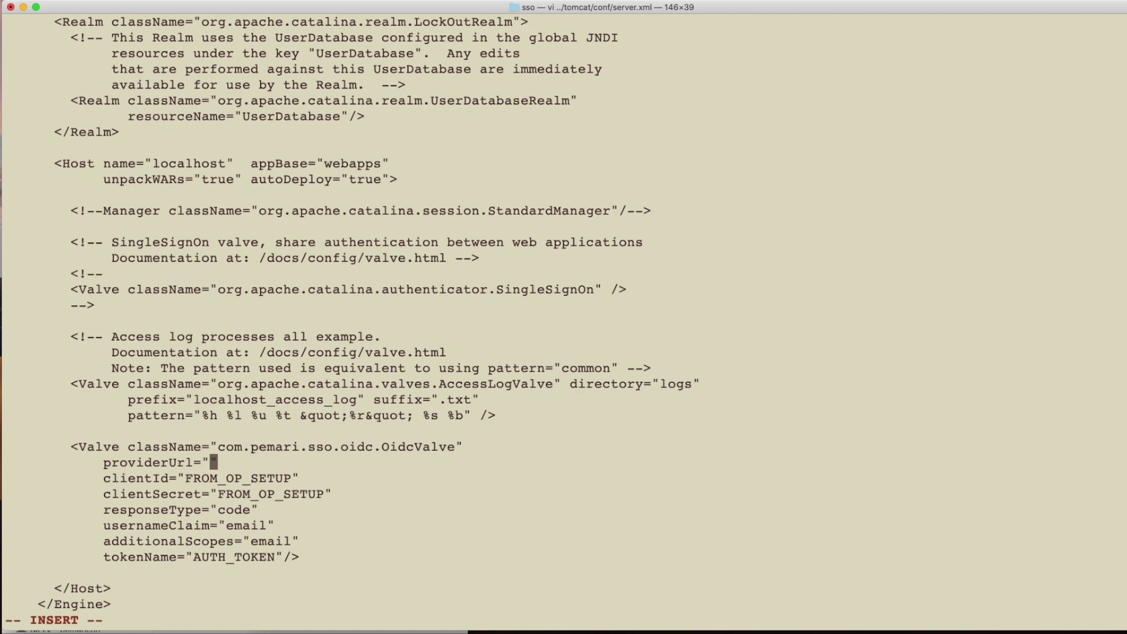
{"action": "key", "text": "super+v"}
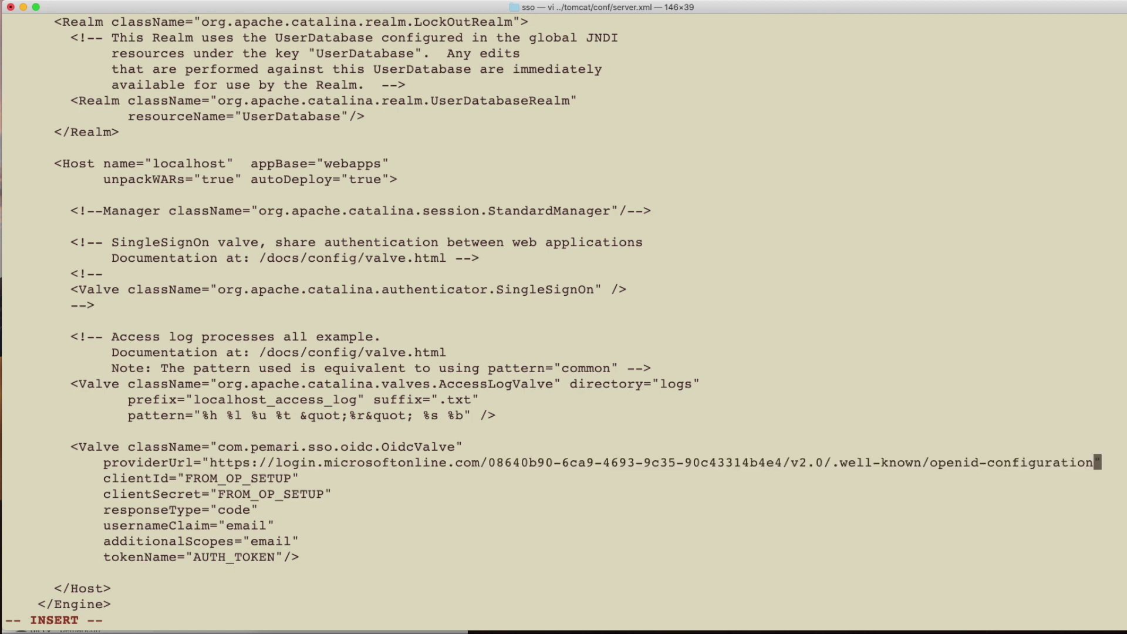
{"action": "key", "text": "Escape"}
Replace the clientId placeholder with the Azure application's client ID.
{"action": "key", "text": "super+Tab"}
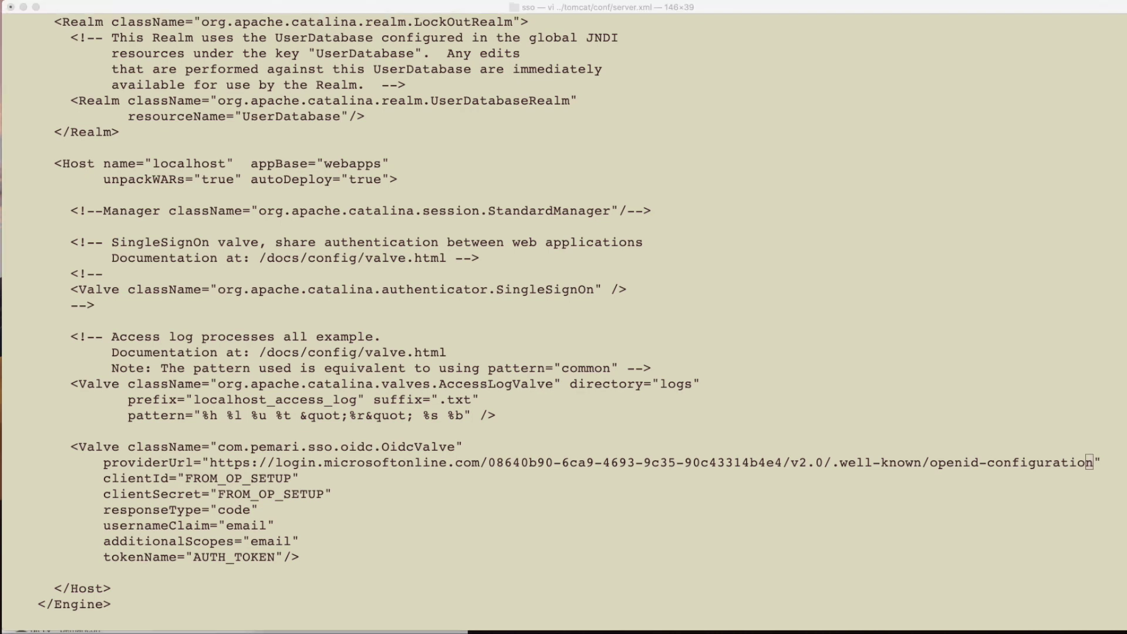
{"action": "key", "text": "super+Tab"}
{"action": "key", "text": "j"}
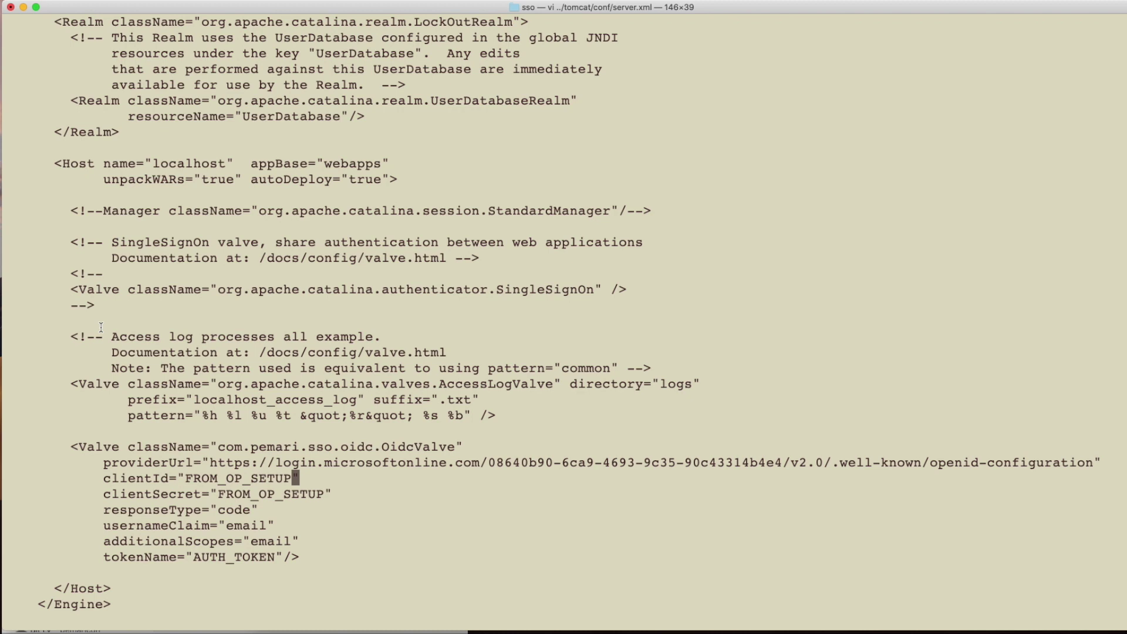
{"action": "key", "text": "h"}
{"action": "key", "text": "h"}
{"action": "key", "text": "h"}
{"action": "key", "text": "h"}
{"action": "key", "text": "h"}
{"action": "key", "text": "h"}
{"action": "key", "text": "h"}
{"action": "key", "text": "h"}
{"action": "key", "text": "h"}
{"action": "key", "text": "h"}
{"action": "key", "text": "h"}
{"action": "key", "text": "h"}
{"action": "key", "text": "h"}
{"action": "key", "text": "shift+c"}
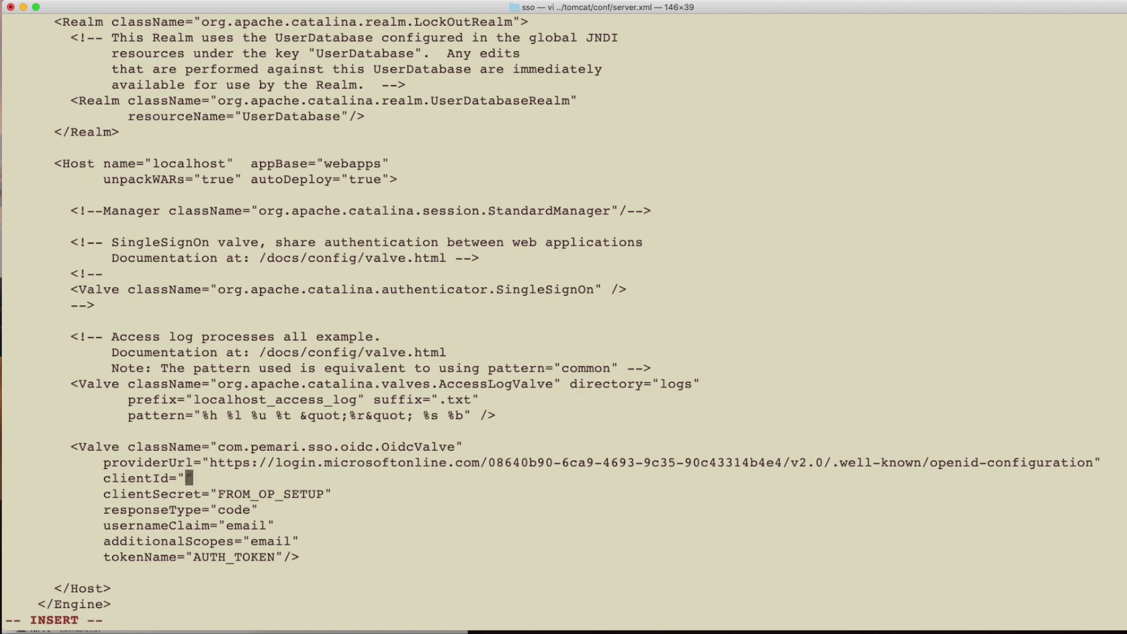
{"action": "key", "text": "super+v"}
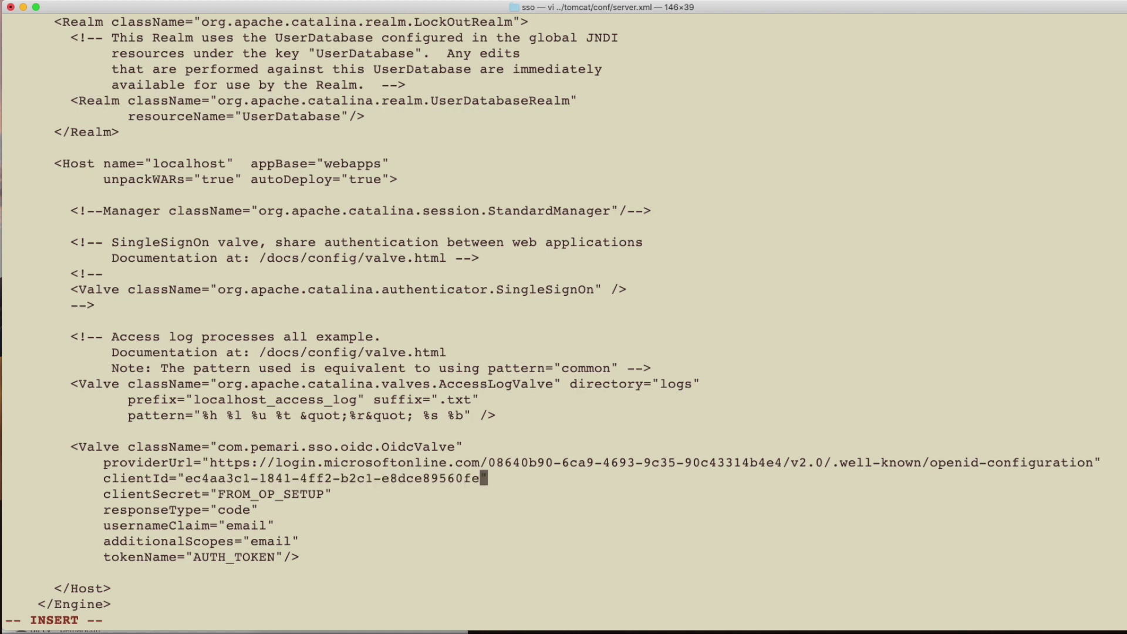
{"action": "type", "text": "\""}
{"action": "key", "text": "Escape"}
{"action": "key", "text": "j"}
{"action": "key", "text": "h"}
{"action": "key", "text": "h"}
{"action": "key", "text": "h"}
{"action": "key", "text": "h"}
{"action": "key", "text": "h"}
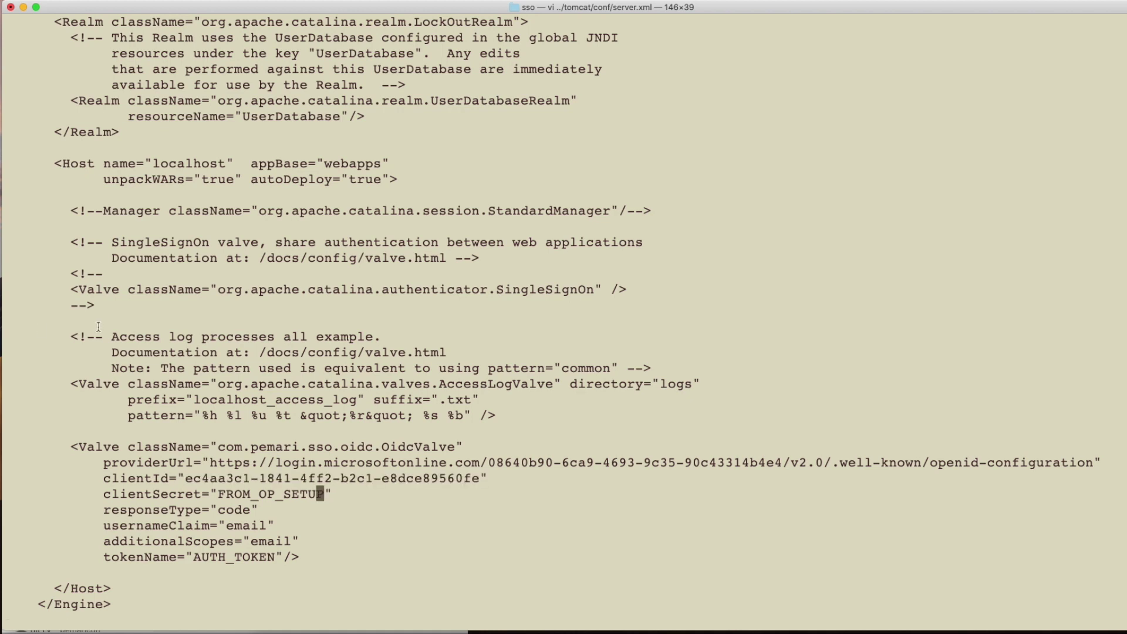
Paste the client secret into clientSecret, then save server.xml and quit vi with :wq.
{"action": "key", "text": "super+Tab"}
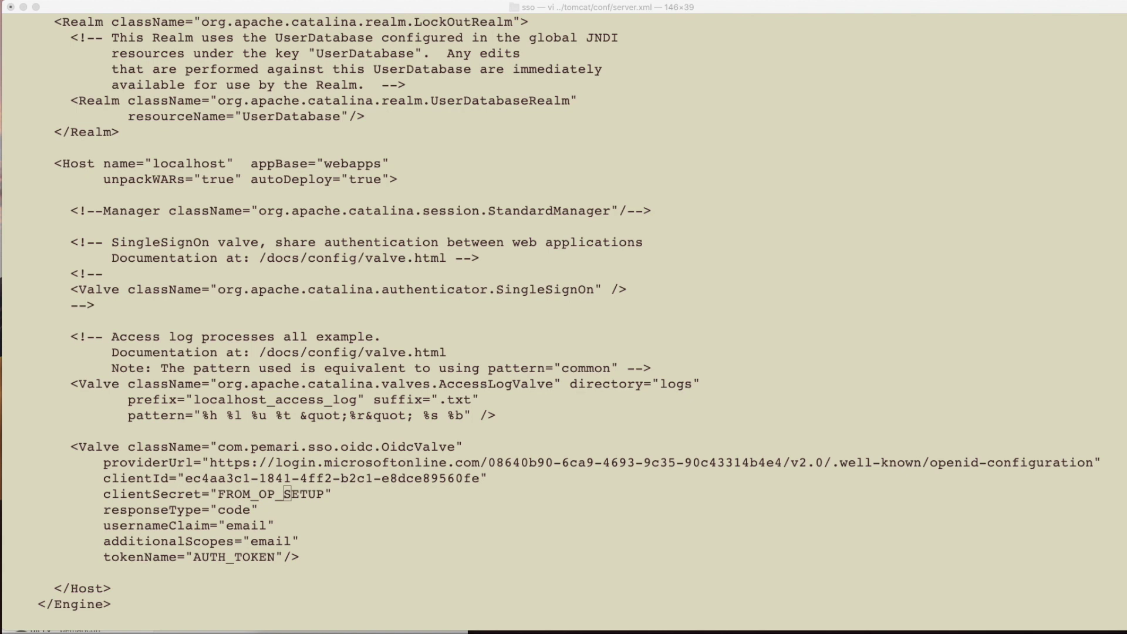
{"action": "left_click", "coordinate": [119, 465]}
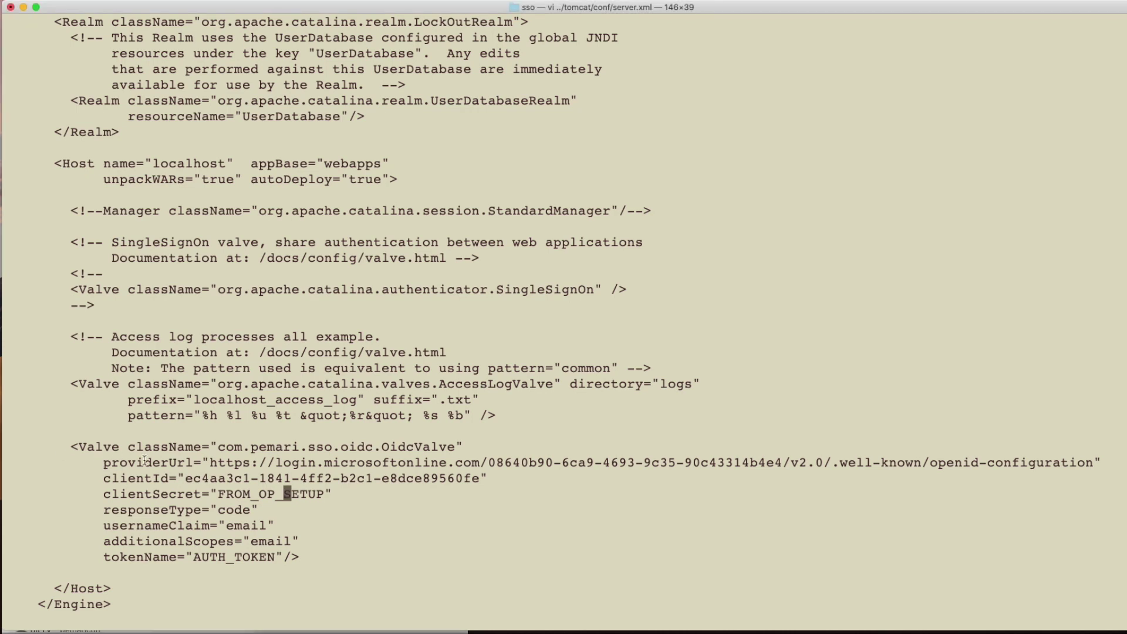
{"action": "key", "text": "h"}
{"action": "key", "text": "h"}
{"action": "key", "text": "h"}
{"action": "key", "text": "h"}
{"action": "key", "text": "h"}
{"action": "key", "text": "h"}
{"action": "key", "text": "h"}
{"action": "key", "text": "h"}
{"action": "key", "text": "c"}
{"action": "key", "text": "w"}
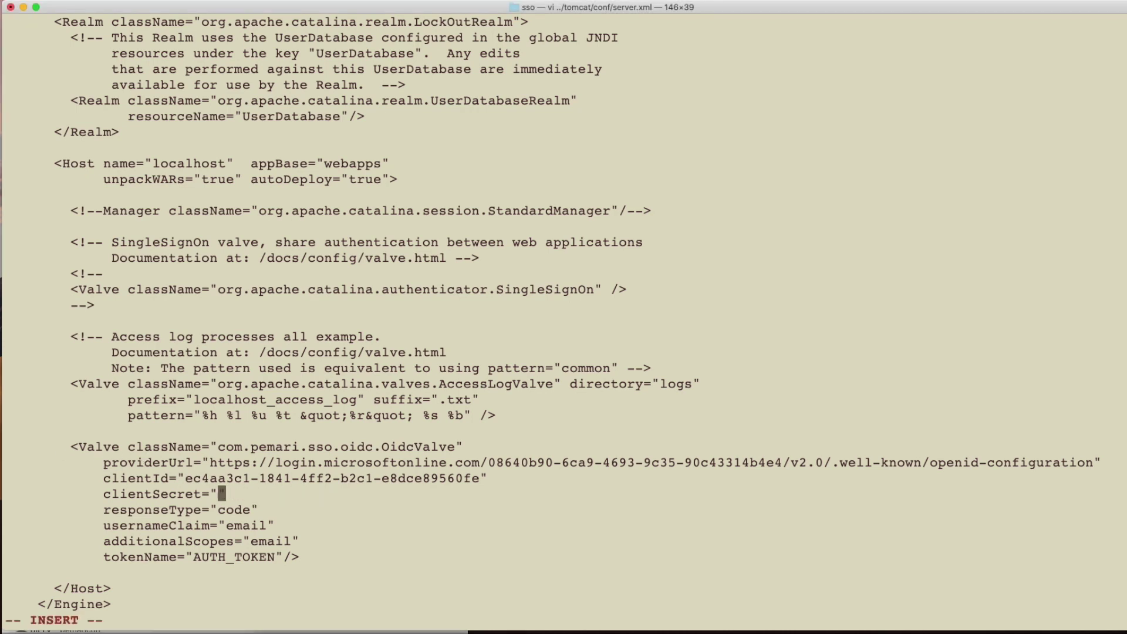
{"action": "key", "text": "super+v"}
{"action": "key", "text": "Escape"}
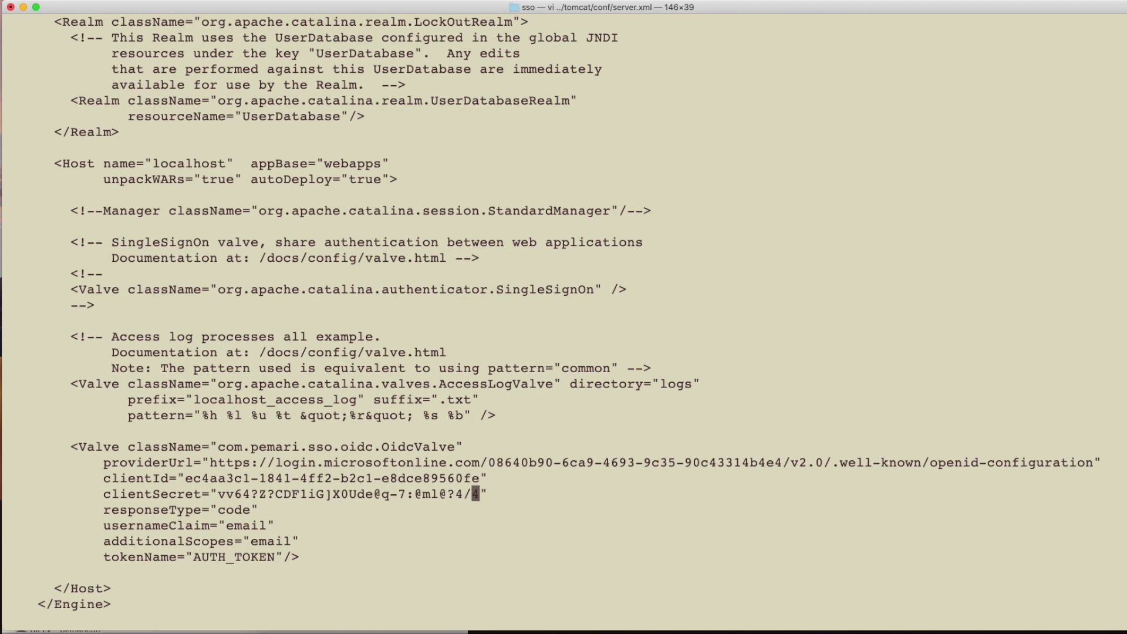
{"action": "type", "text": ":wq"}
{"action": "key", "text": "Return"}
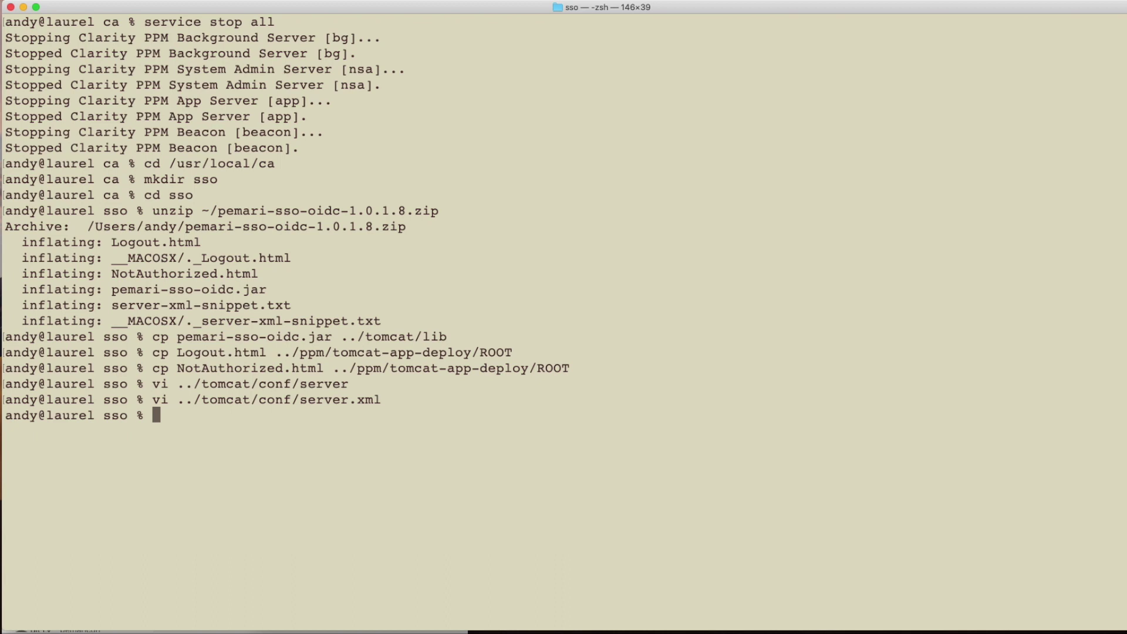
Run 'service deploy app nsa' to redeploy the app and nsa services.
{"action": "type", "text": "service service"}
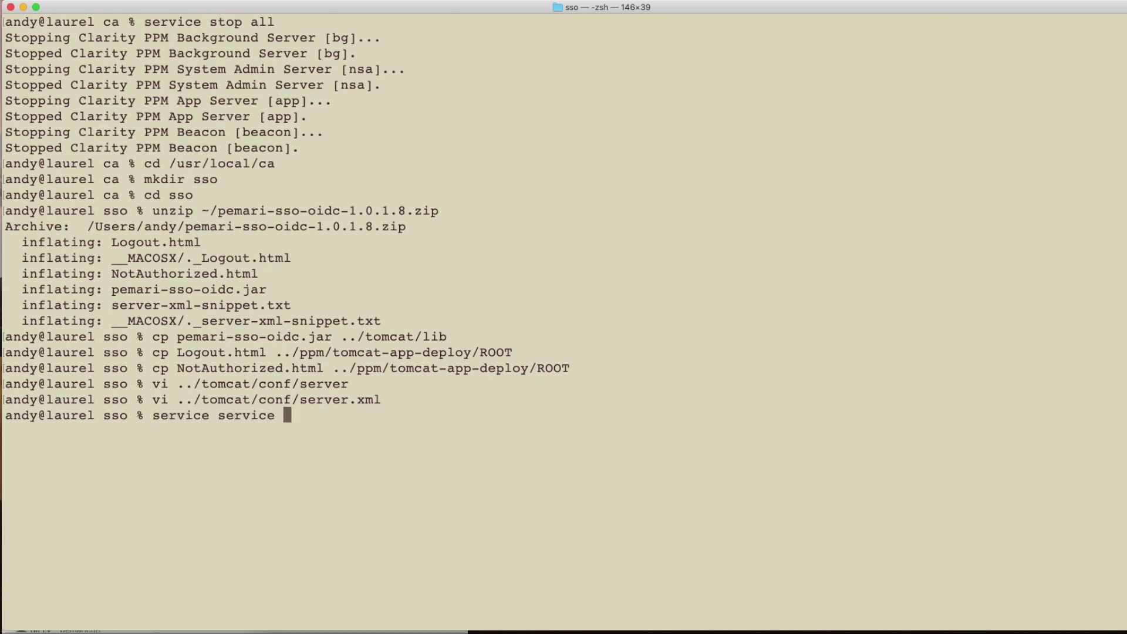
{"action": "key", "text": "BackSpace"}
{"action": "key", "text": "BackSpace"}
{"action": "key", "text": "BackSpace"}
{"action": "key", "text": "BackSpace"}
{"action": "key", "text": "BackSpace"}
{"action": "key", "text": "BackSpace"}
{"action": "key", "text": "BackSpace"}
{"action": "key", "text": "BackSpace"}
{"action": "type", "text": "deploy al"}
{"action": "key", "text": "BackSpace"}
{"action": "type", "text": "pp nsa"}
{"action": "key", "text": "Return"}
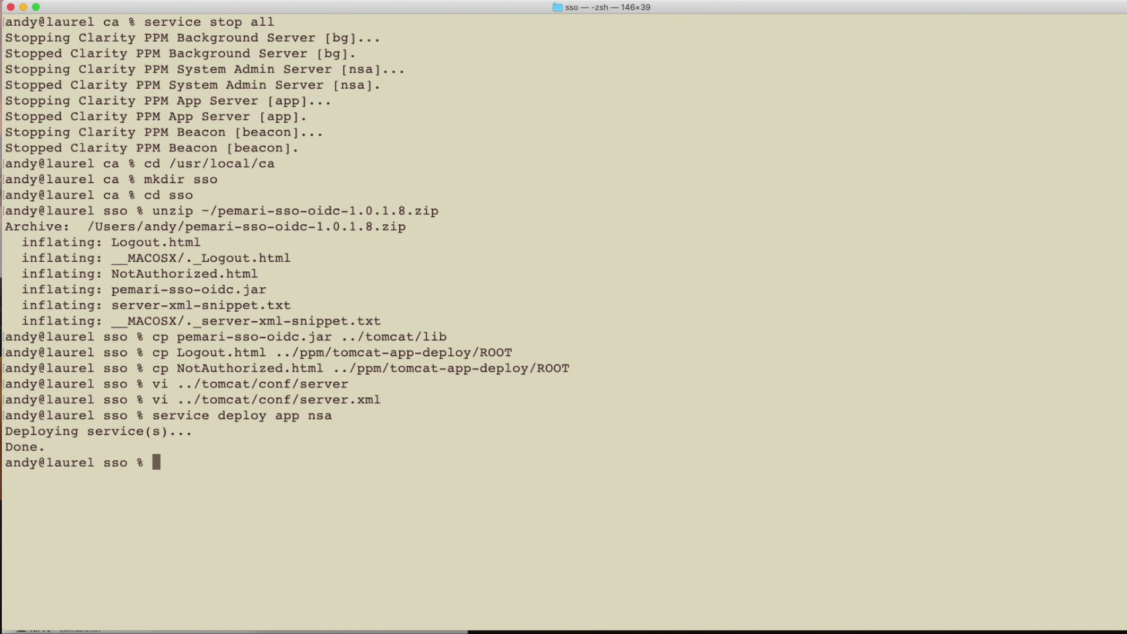
Run 'service start beacon nsa' to start the Beacon and System Admin services.
{"action": "type", "text": "service"}
{"action": "type", "text": "be"}
{"action": "key", "text": "BackSpace"}
{"action": "key", "text": "BackSpace"}
{"action": "type", "text": "start beacon nsa"}
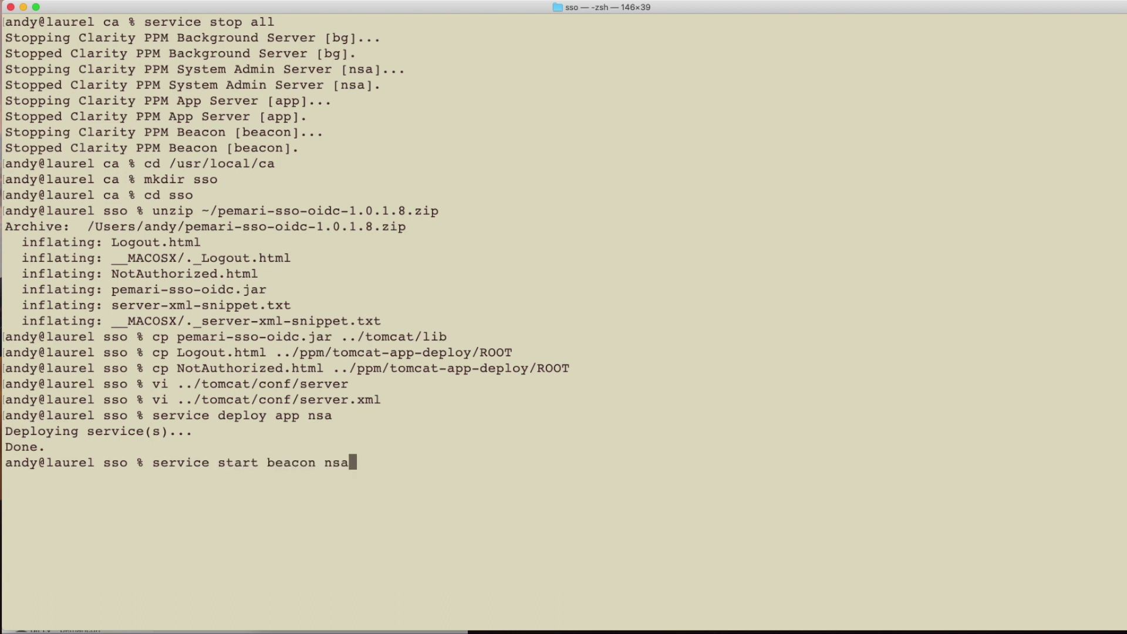
{"action": "key", "text": "Return"}
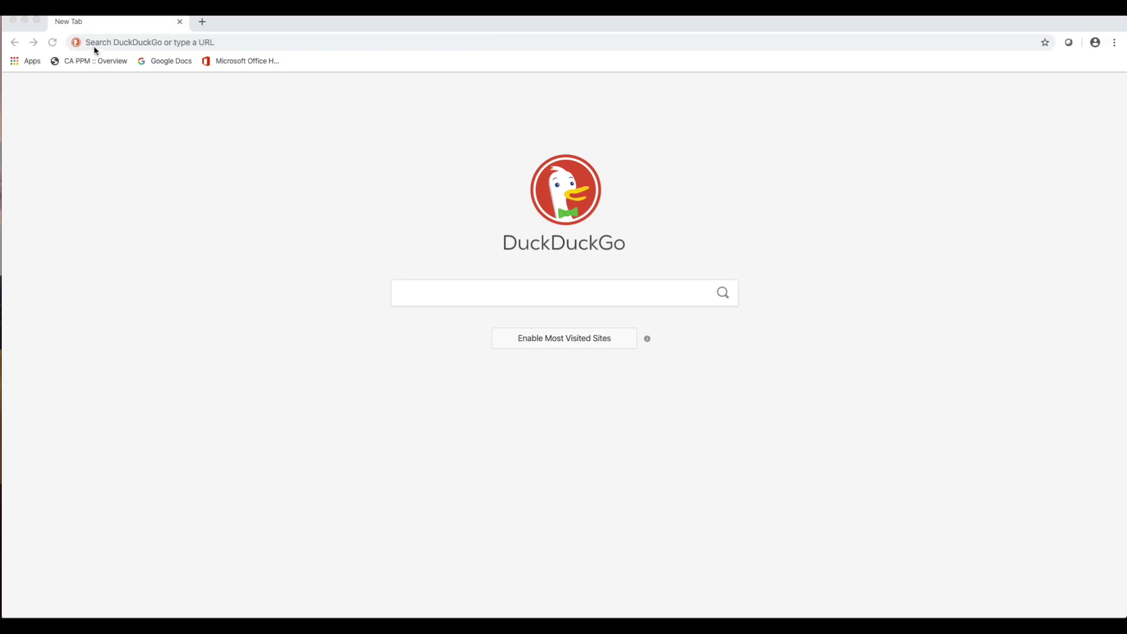
{"action": "left_click", "coordinate": [106, 43]}
{"action": "type", "text": "https://ppmsql.pemari.com:8090/"}
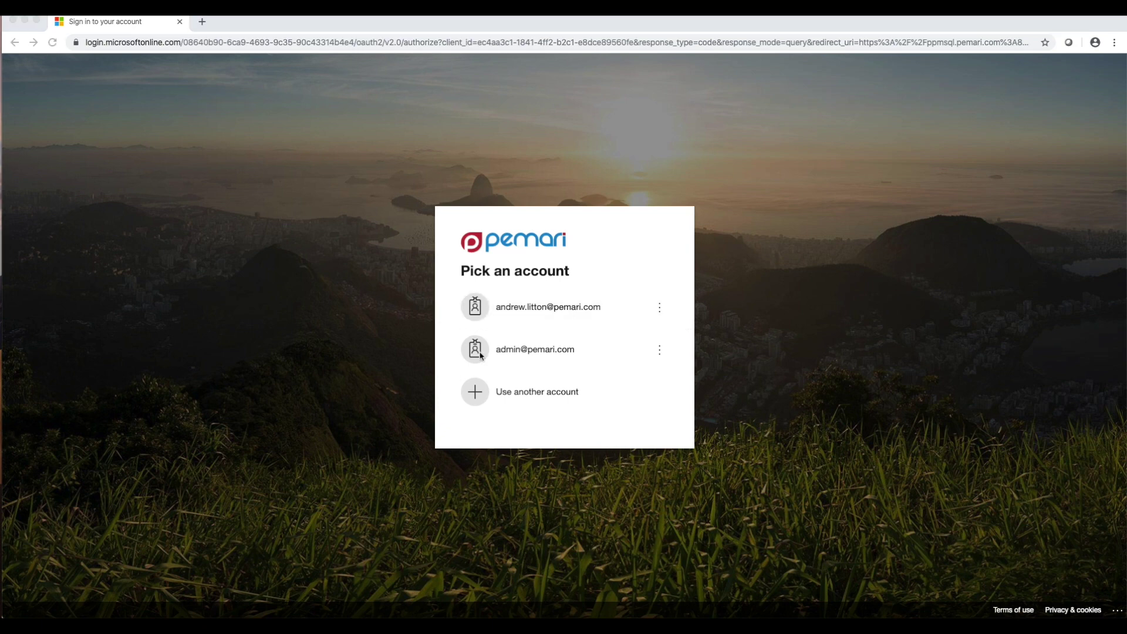
{"action": "left_click", "coordinate": [505, 313]}
{"action": "left_click", "coordinate": [506, 314]}
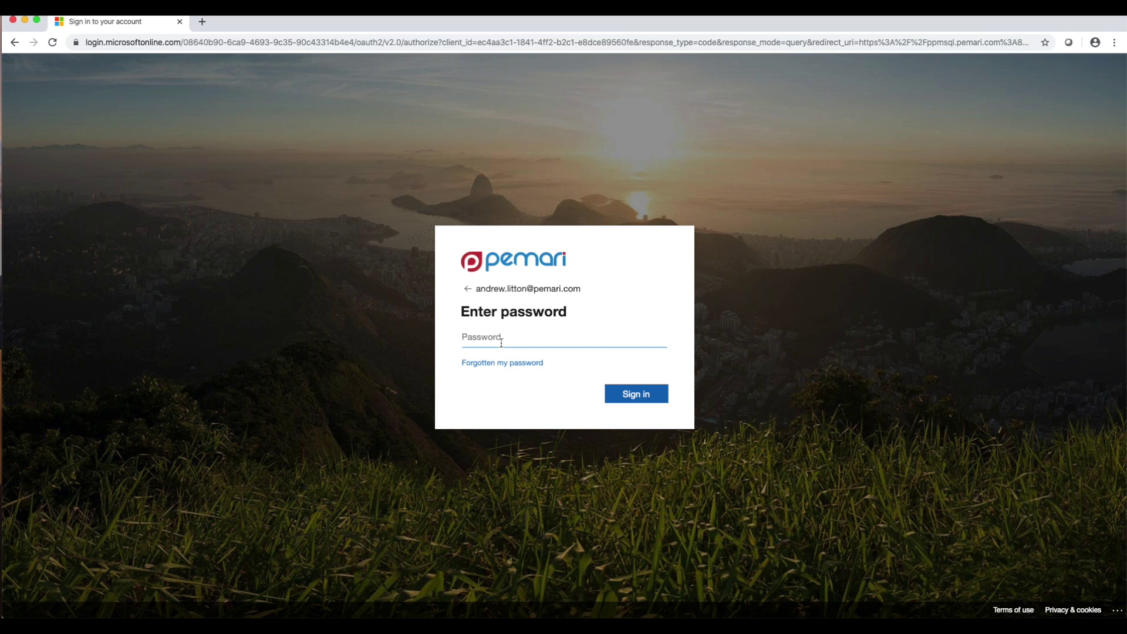
{"action": "type", "text": "•••••••"}
{"action": "key", "text": "Return"}
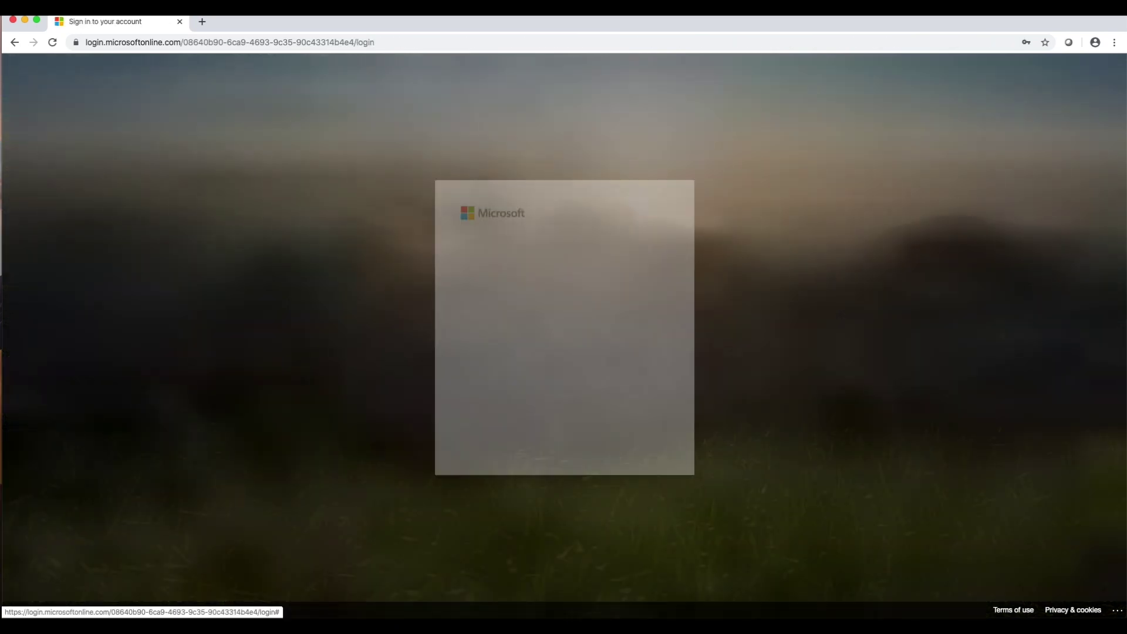
{"action": "left_click", "coordinate": [627, 441]}
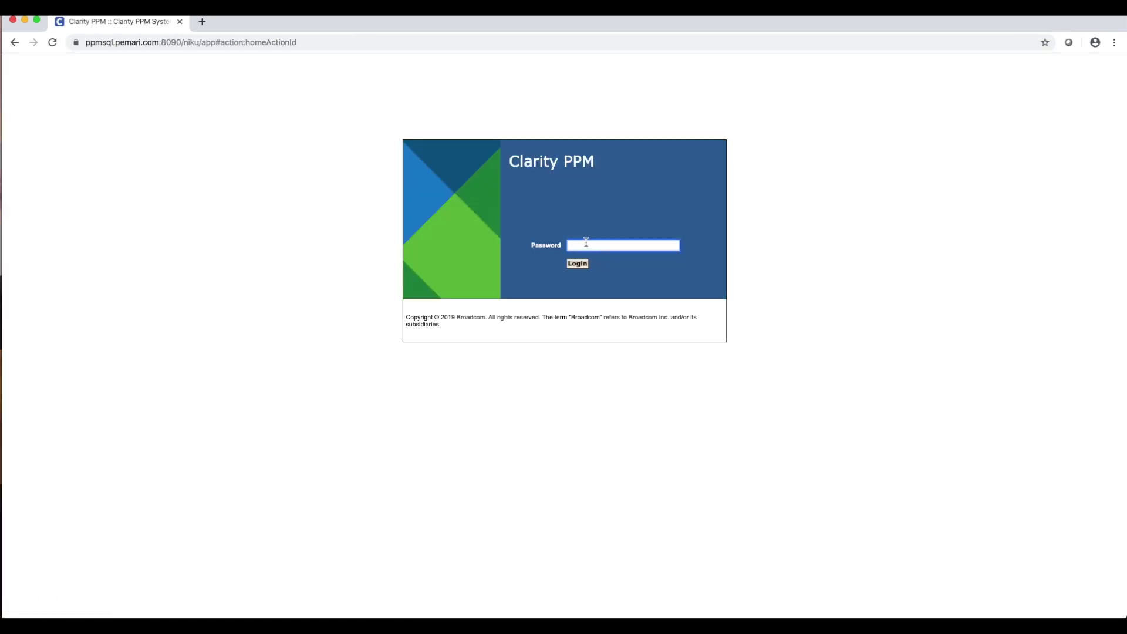
Log in to administration, then enable Use Single Sign-On in the laurel.lan:9091 server's Application properties and save.
{"action": "type", "text": "••••••"}
{"action": "key", "text": "Return"}
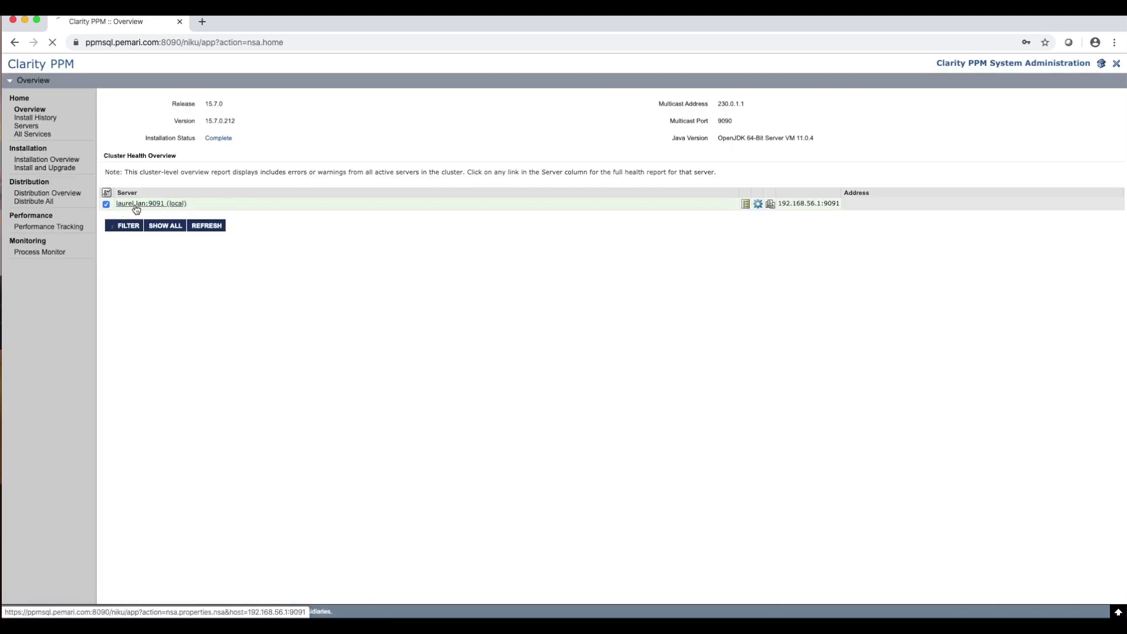
{"action": "left_click", "coordinate": [135, 205]}
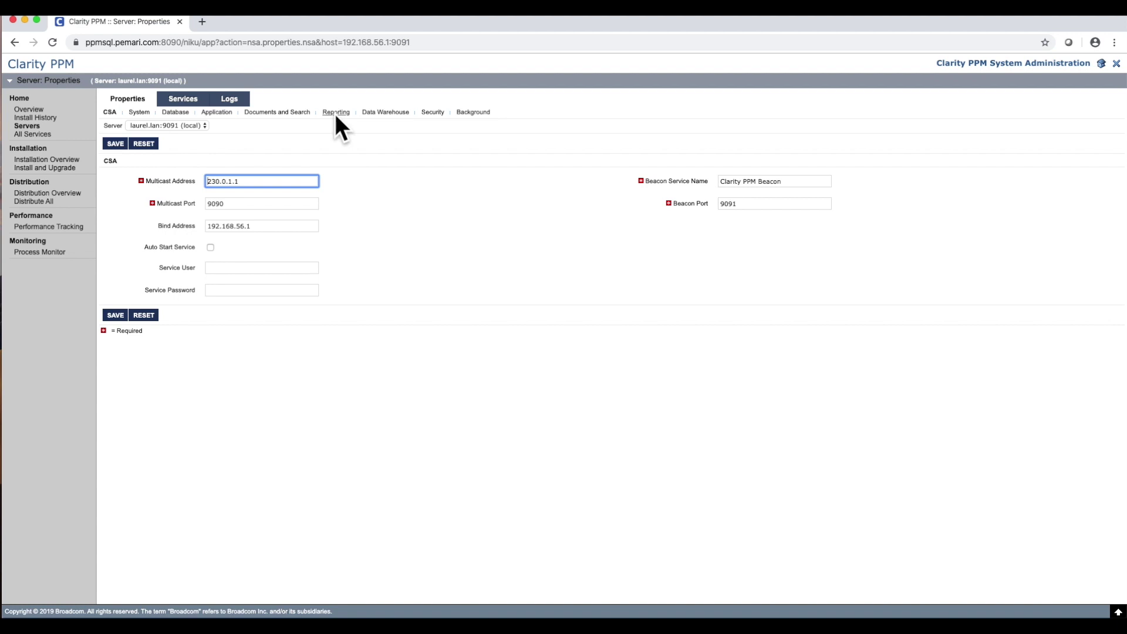
{"action": "left_click", "coordinate": [233, 115]}
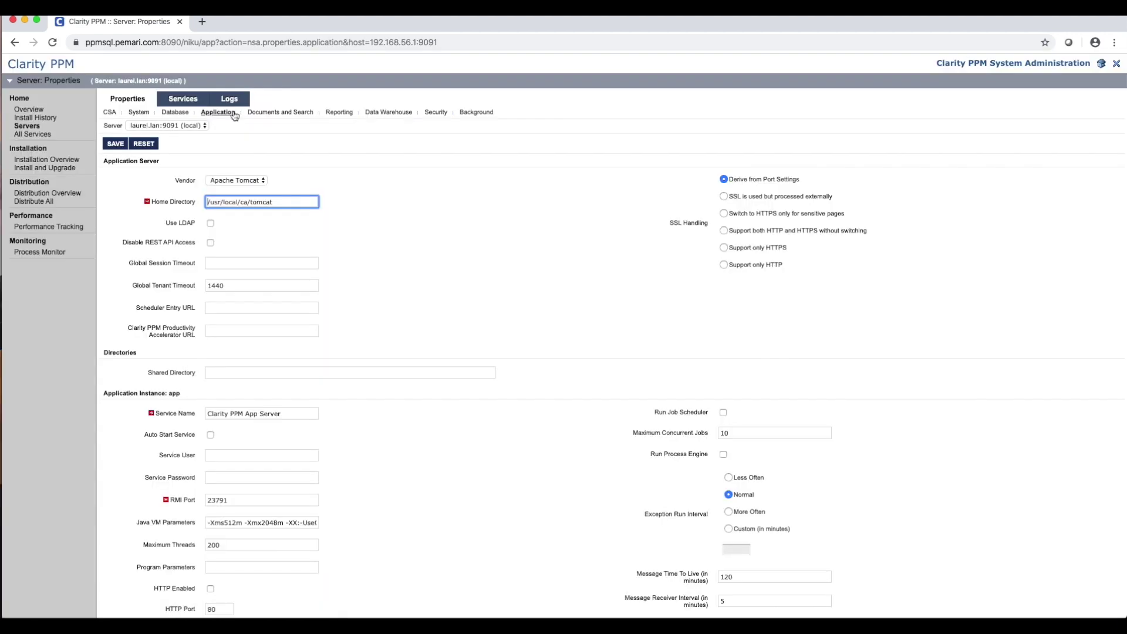
{"action": "scroll", "coordinate": [654, 370], "scroll_direction": "down", "scroll_amount": 5}
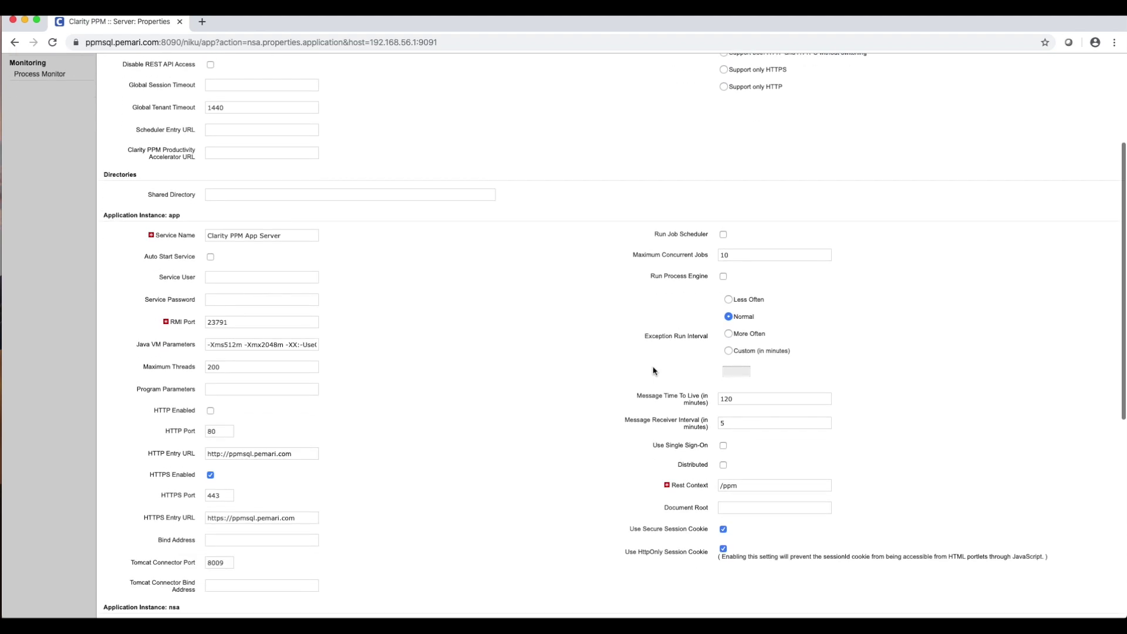
{"action": "left_click", "coordinate": [723, 446]}
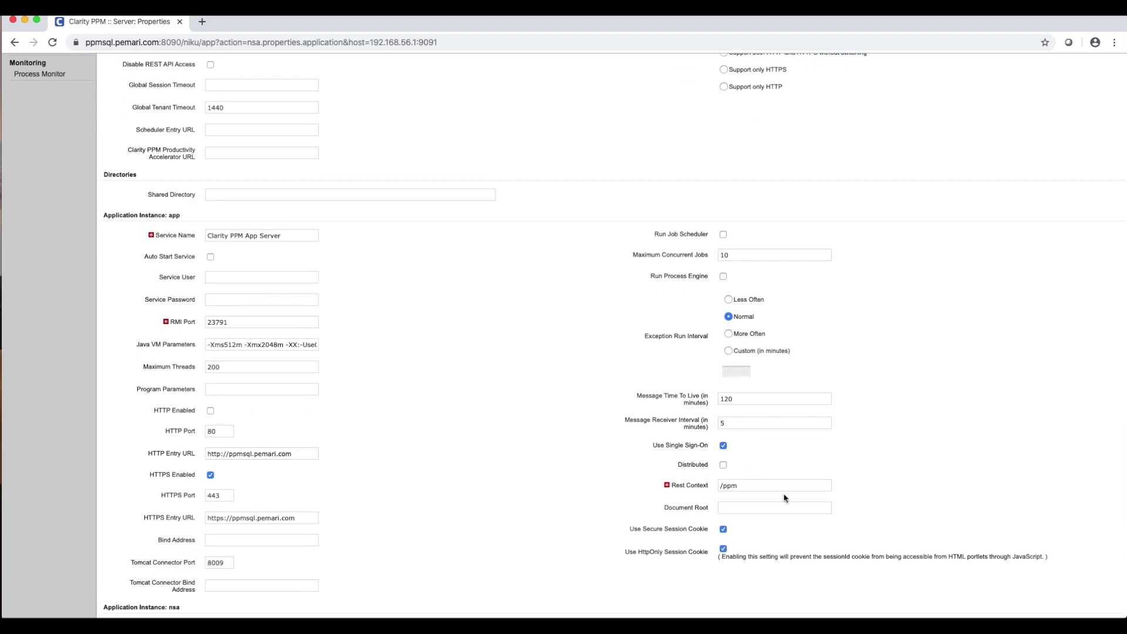
{"action": "scroll", "coordinate": [296, 462], "scroll_direction": "down", "scroll_amount": 10}
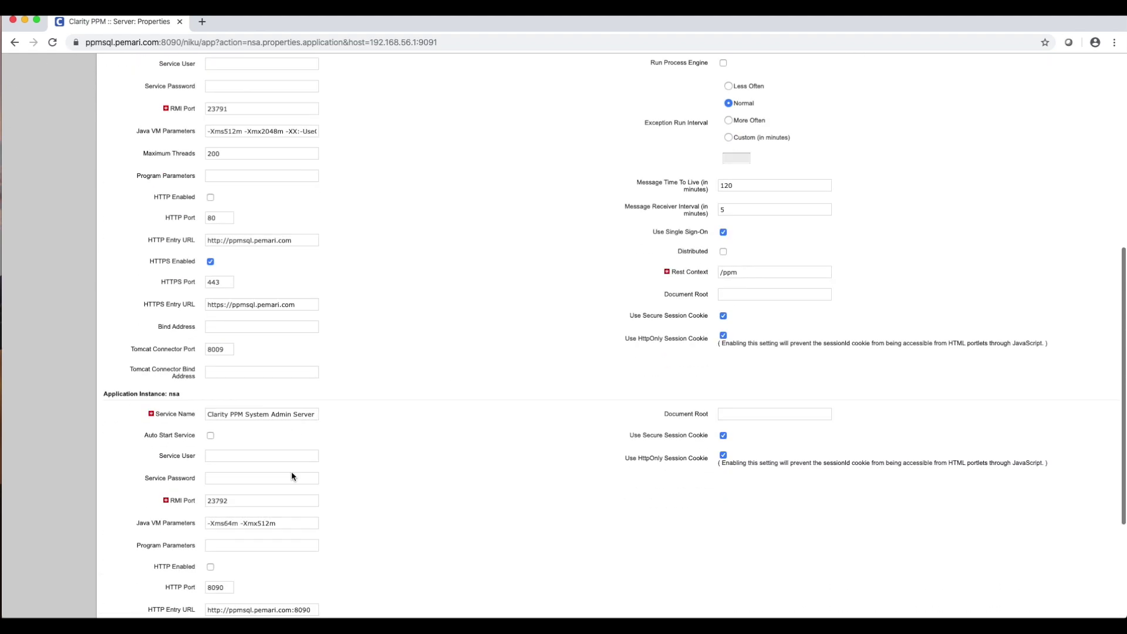
{"action": "left_click", "coordinate": [112, 586]}
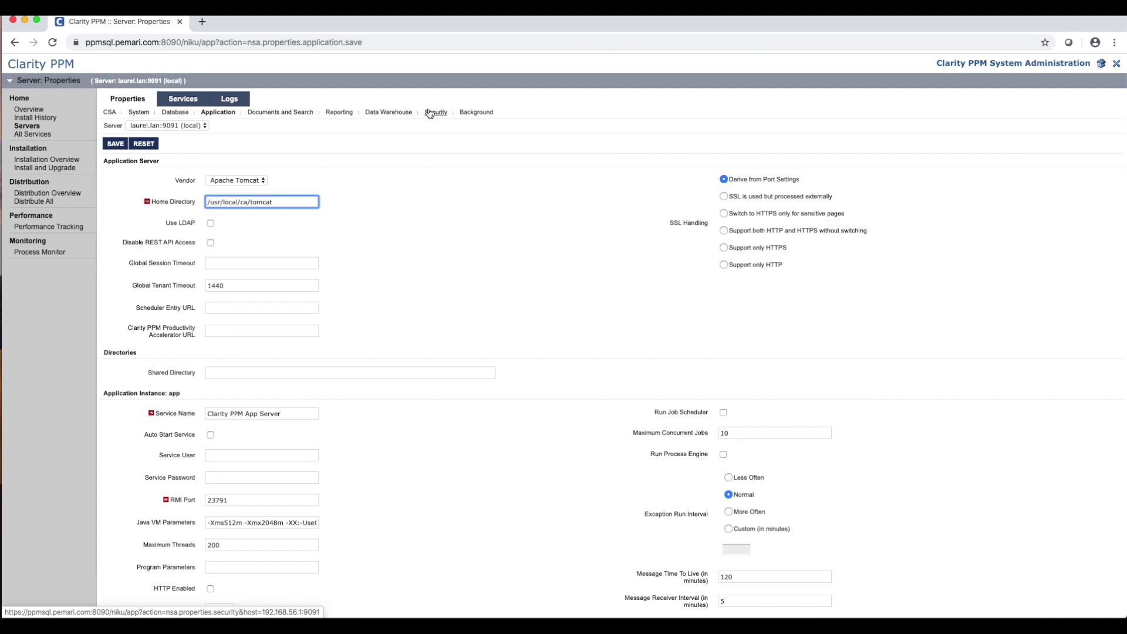
Review the Logout and Authentication Error URLs in the server's Security properties and save.
{"action": "left_click", "coordinate": [434, 112]}
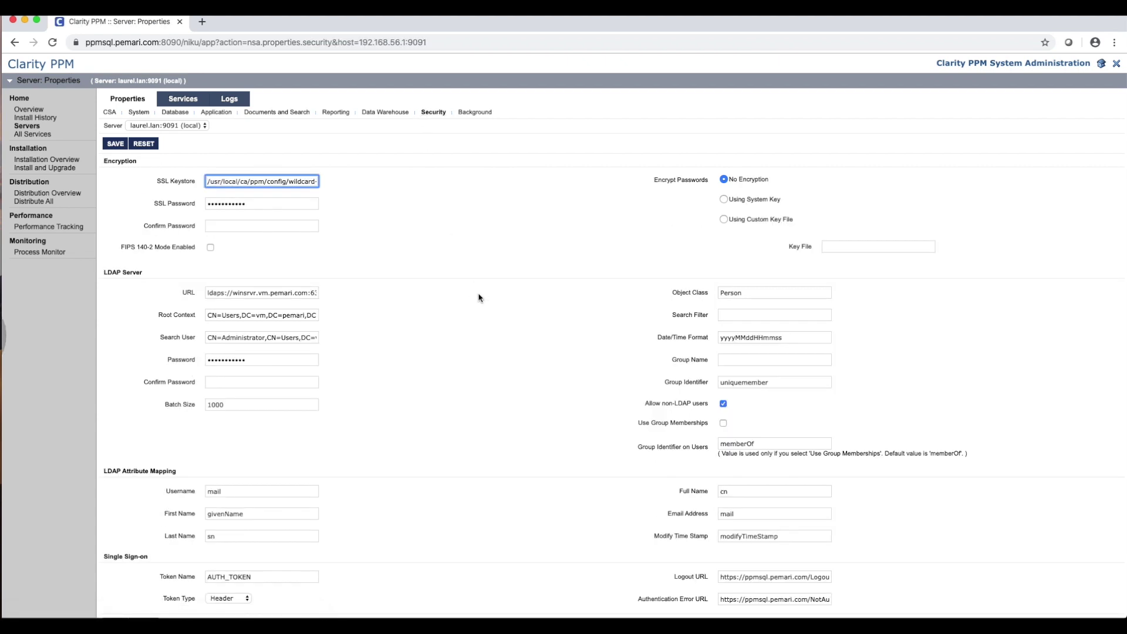
{"action": "scroll", "coordinate": [478, 297], "scroll_direction": "down", "scroll_amount": 1}
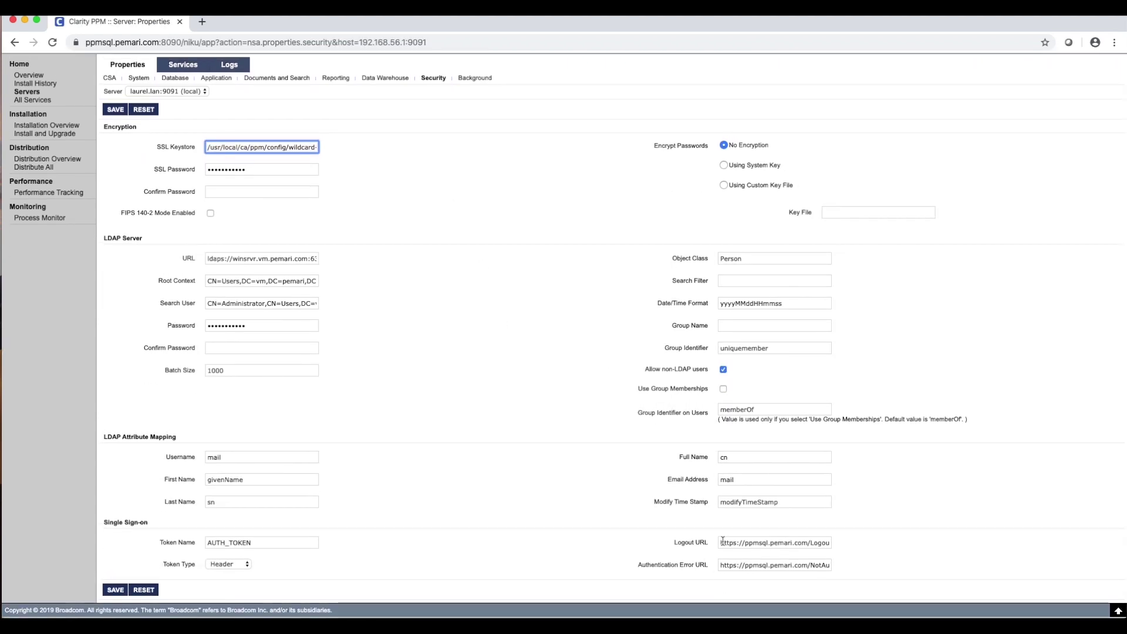
{"action": "left_click_drag", "start_coordinate": [723, 540], "coordinate": [874, 543]}
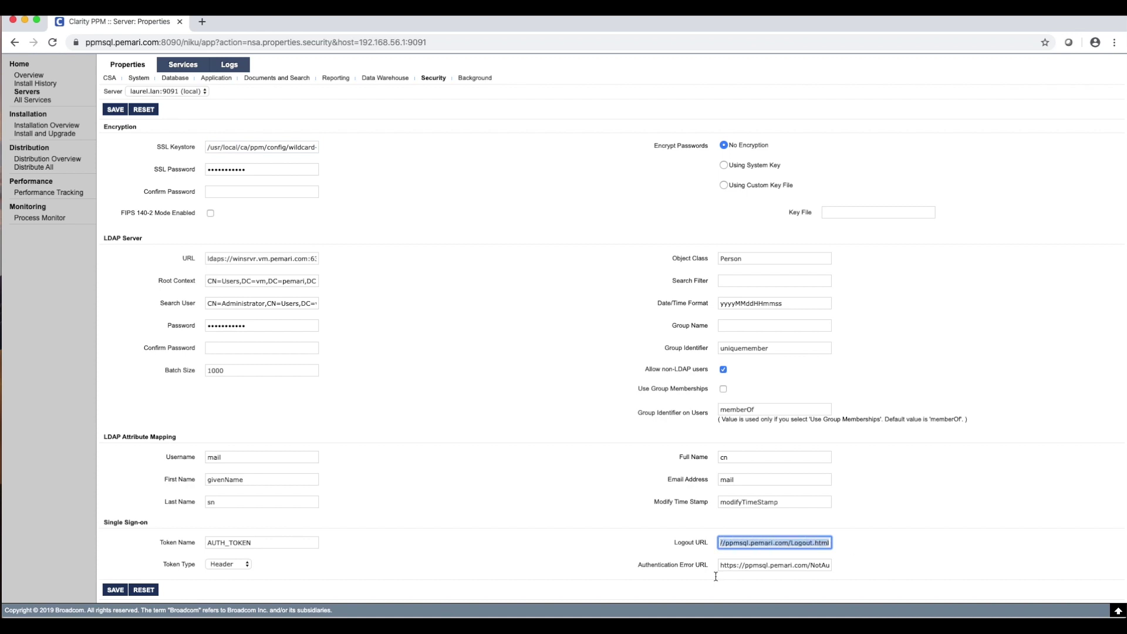
{"action": "left_click_drag", "start_coordinate": [719, 565], "coordinate": [891, 573]}
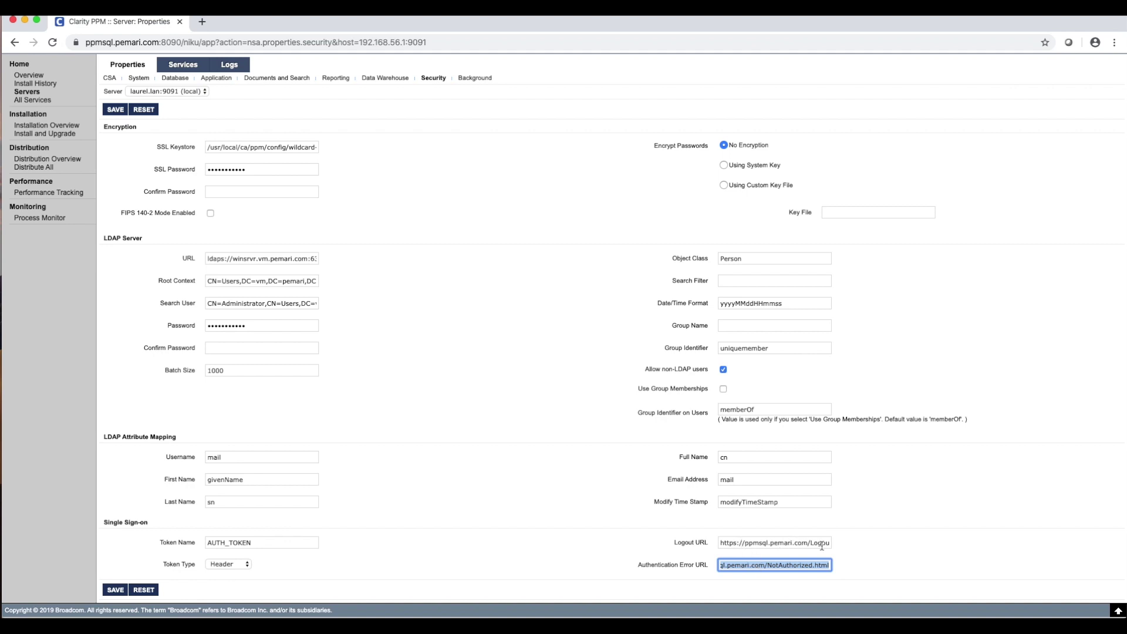
{"action": "left_click_drag", "start_coordinate": [820, 545], "coordinate": [861, 547]}
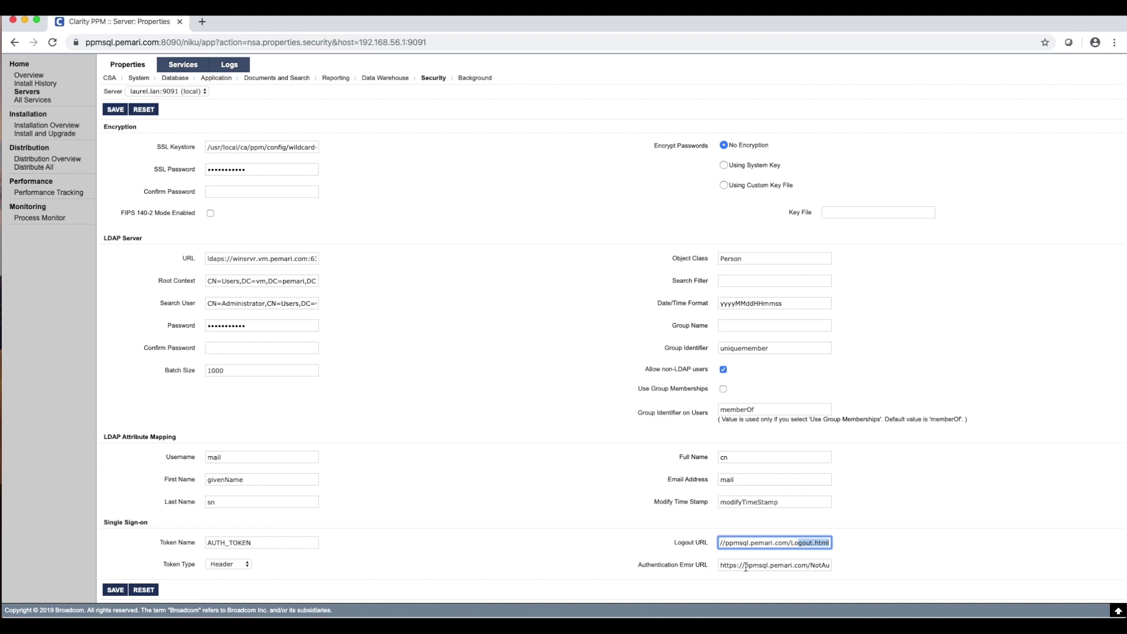
{"action": "left_click_drag", "start_coordinate": [746, 567], "coordinate": [867, 569]}
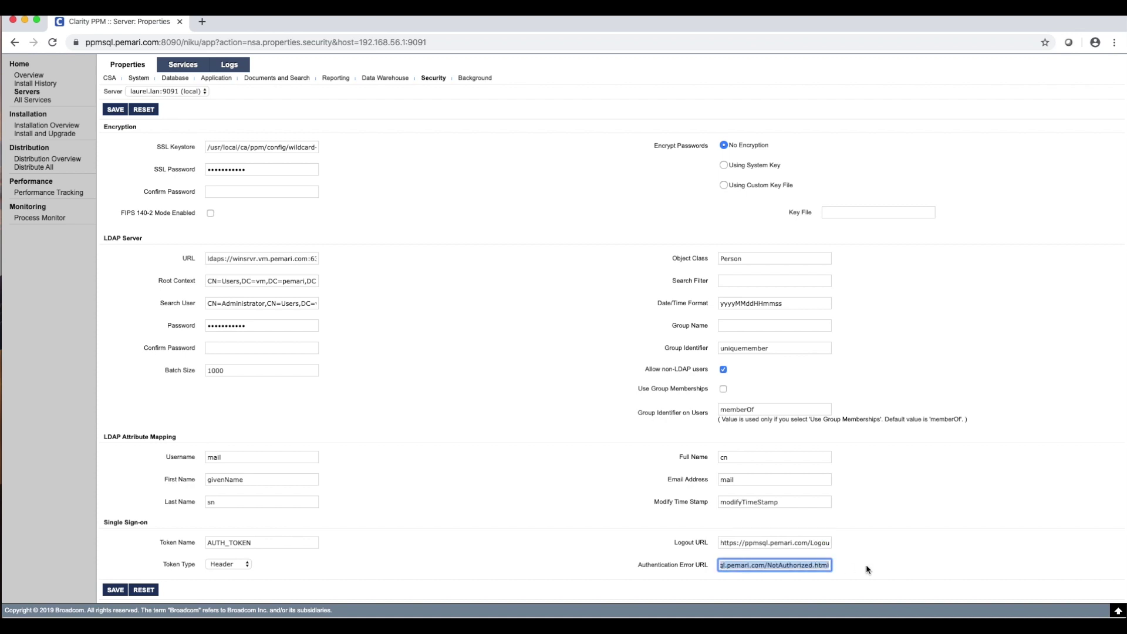
{"action": "left_click", "coordinate": [116, 590]}
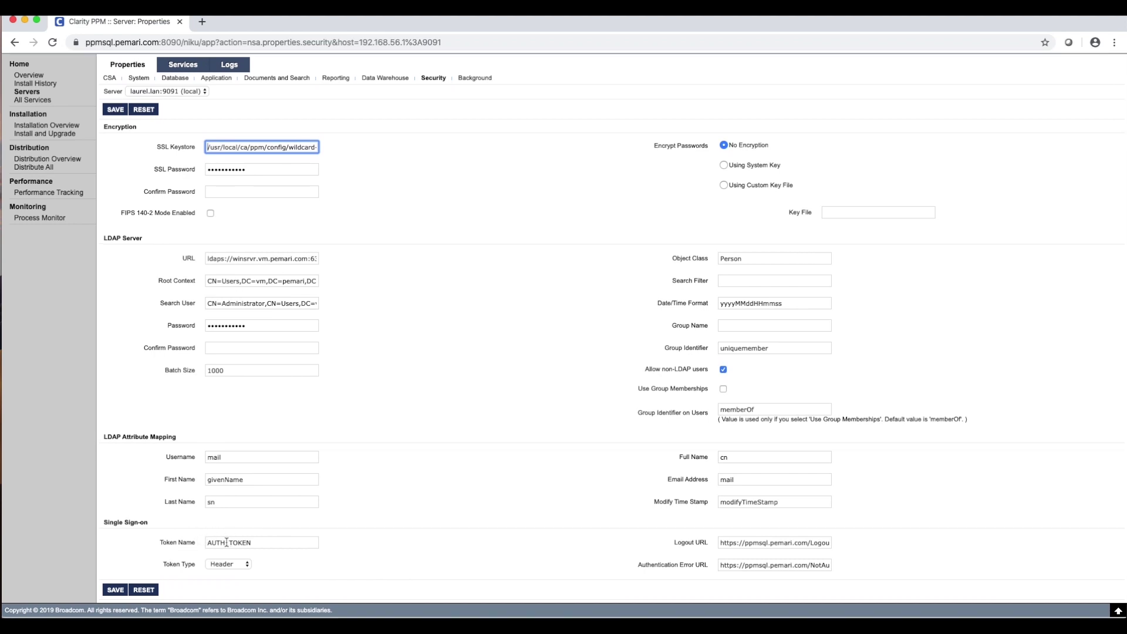
Change the AUTH_TOKEN token type from Header to Cookie and save.
{"action": "left_click_drag", "start_coordinate": [208, 543], "coordinate": [322, 540]}
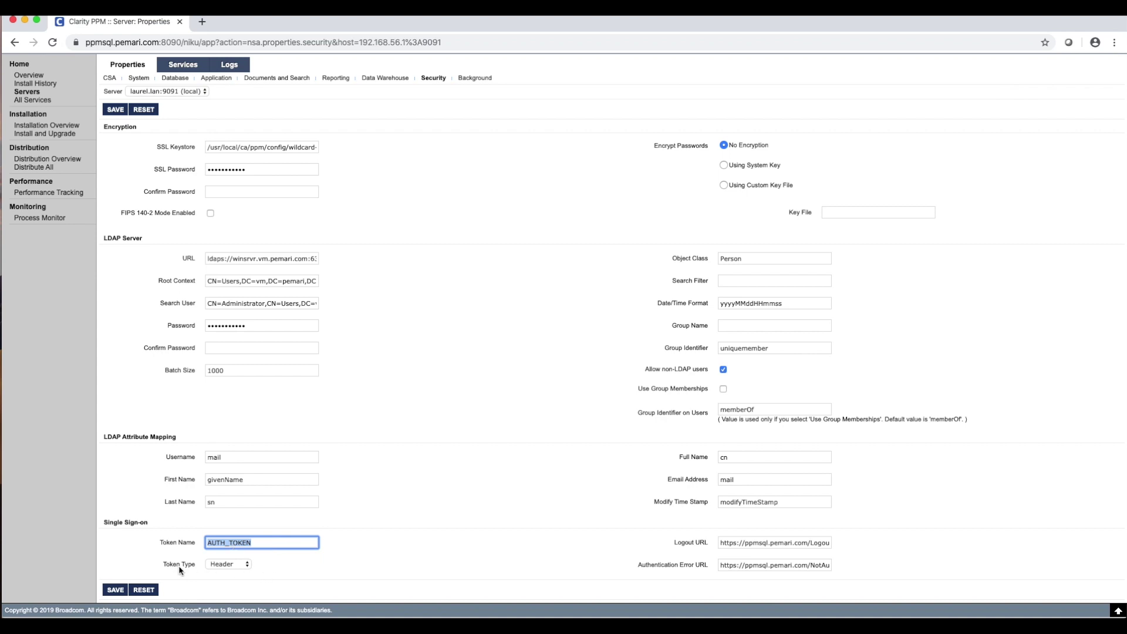
{"action": "left_click", "coordinate": [220, 564]}
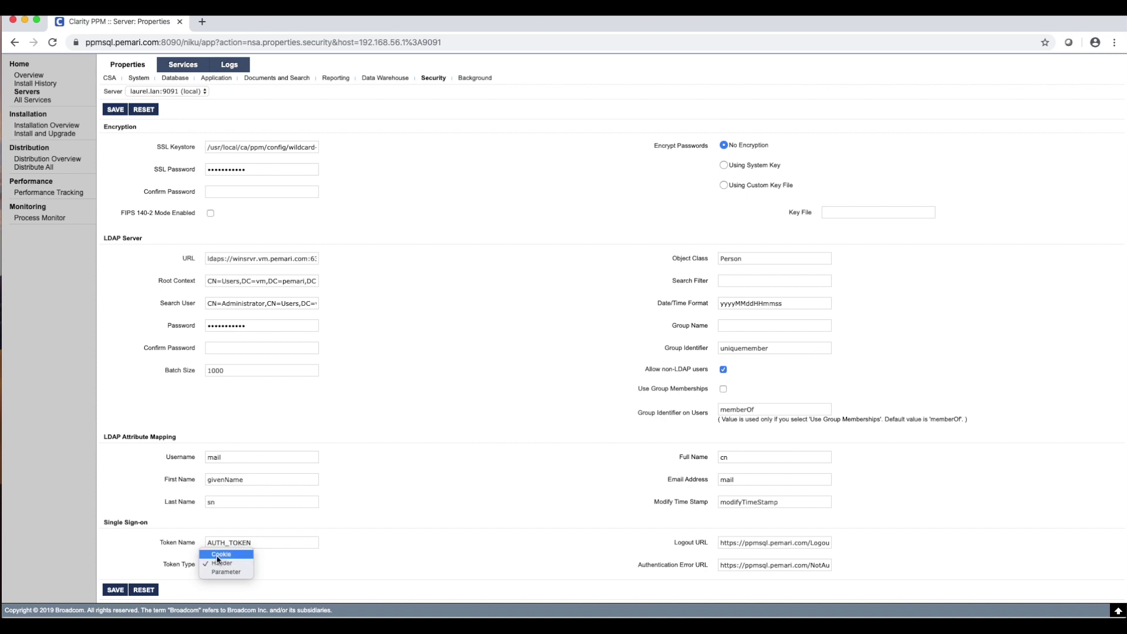
{"action": "left_click", "coordinate": [221, 554]}
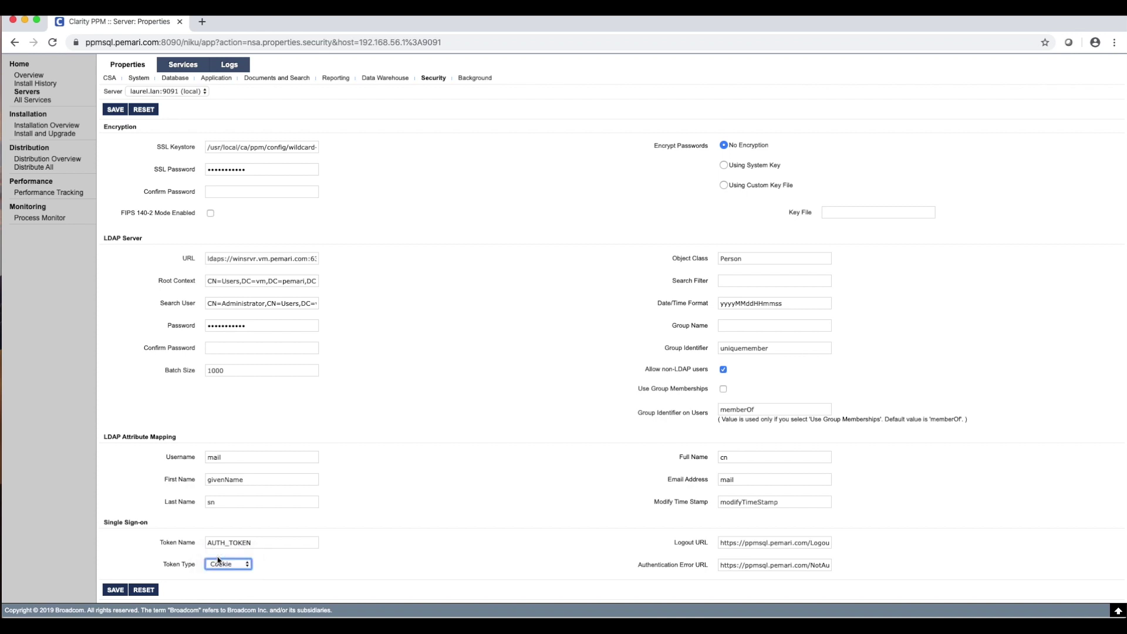
{"action": "left_click", "coordinate": [117, 590]}
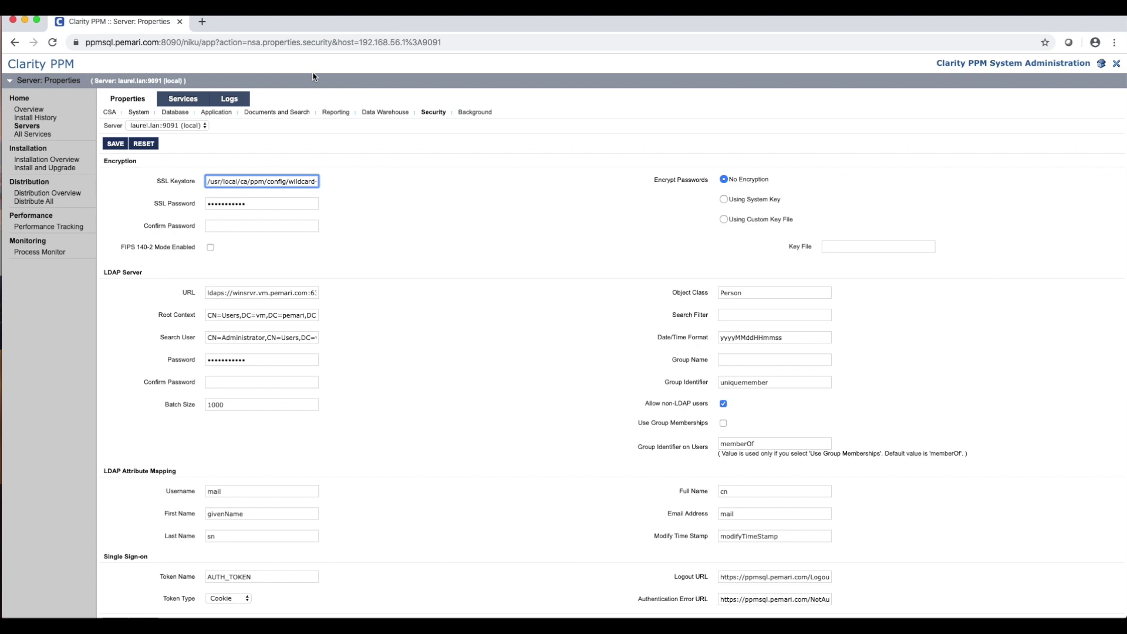
Start the CA PPM Application service from the server's Services list.
{"action": "left_click", "coordinate": [180, 101]}
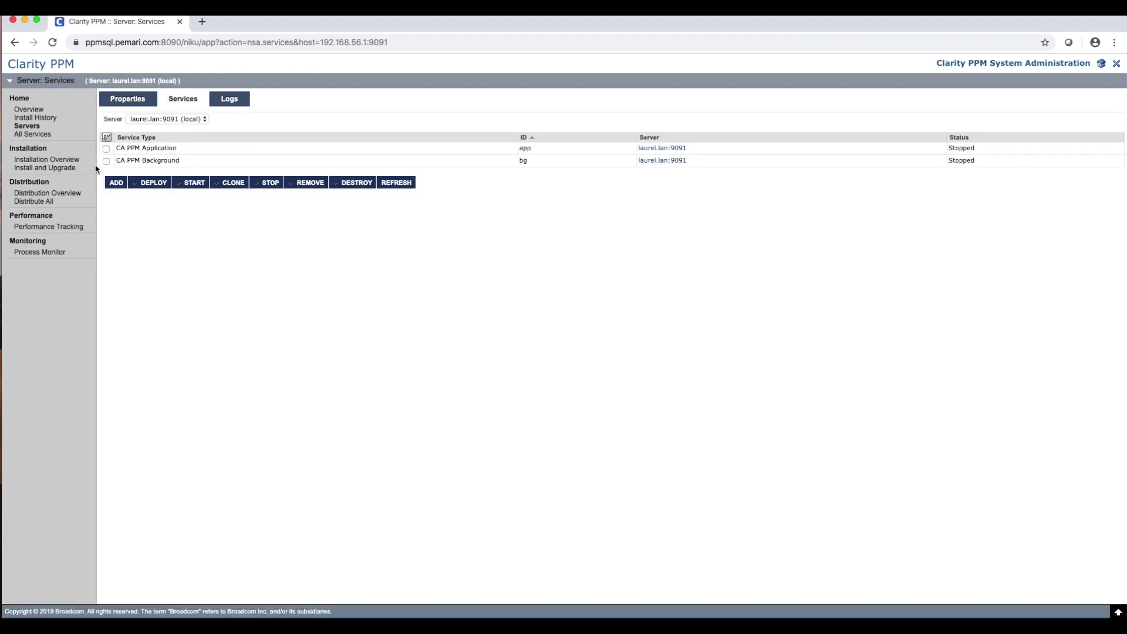
{"action": "left_click", "coordinate": [106, 148]}
{"action": "left_click", "coordinate": [193, 183]}
{"action": "left_click_drag", "start_coordinate": [166, 222], "coordinate": [307, 191]}
Log out of administration and load the main site by removing the port and path from the URL.
{"action": "left_click", "coordinate": [1116, 65]}
{"action": "left_click", "coordinate": [149, 48]}
{"action": "left_click", "coordinate": [158, 46]}
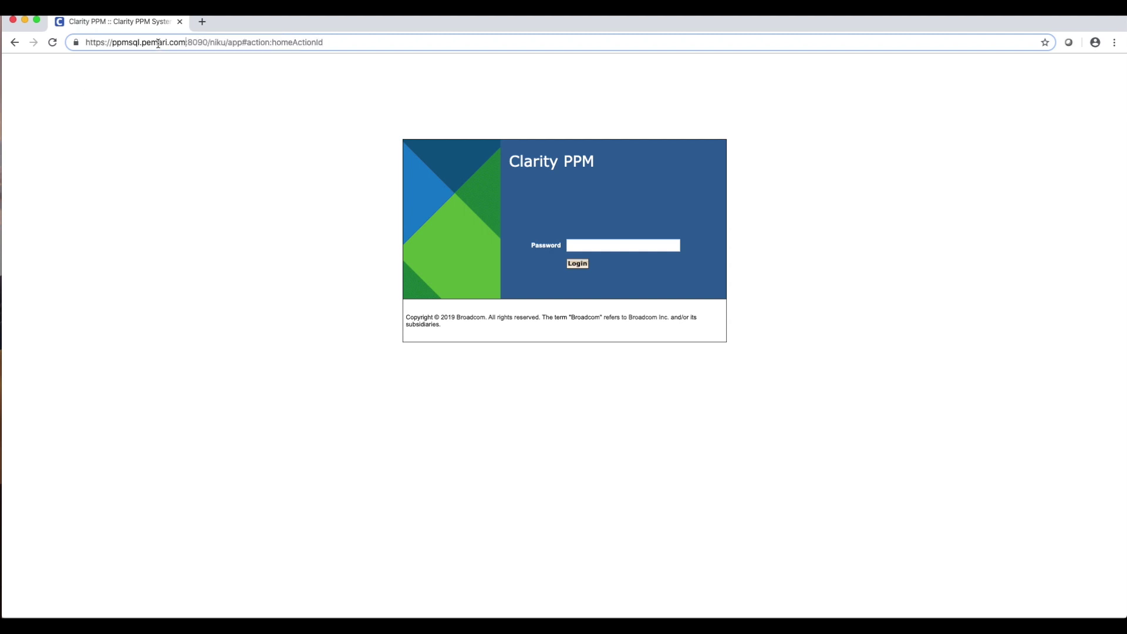
{"action": "left_click_drag", "start_coordinate": [186, 42], "coordinate": [384, 55]}
{"action": "key", "text": "BackSpace"}
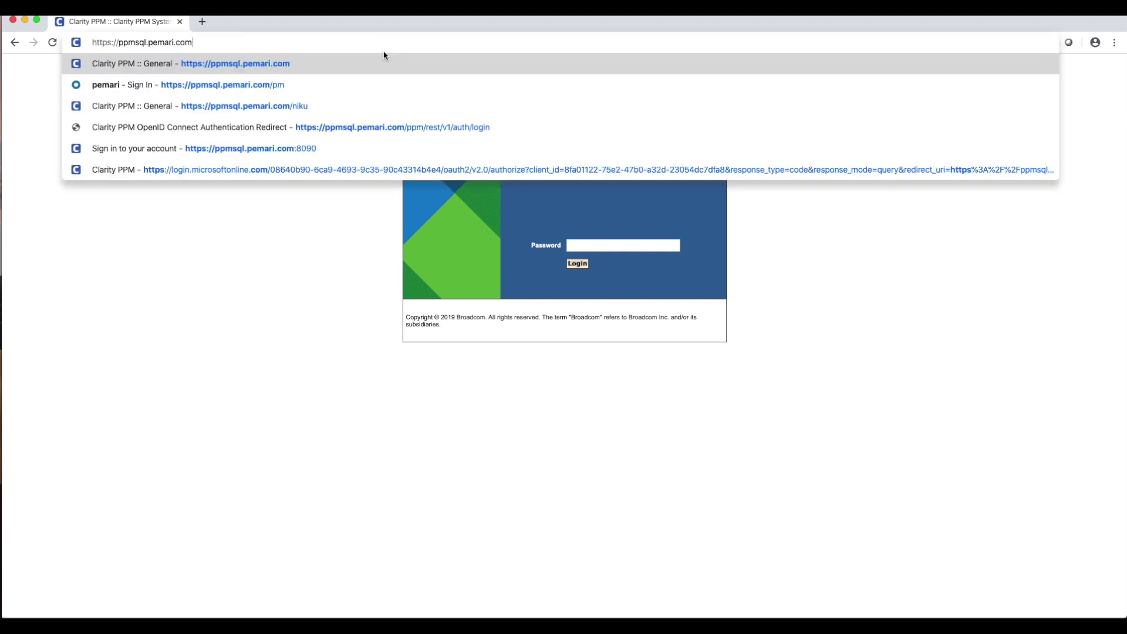
{"action": "key", "text": "Return"}
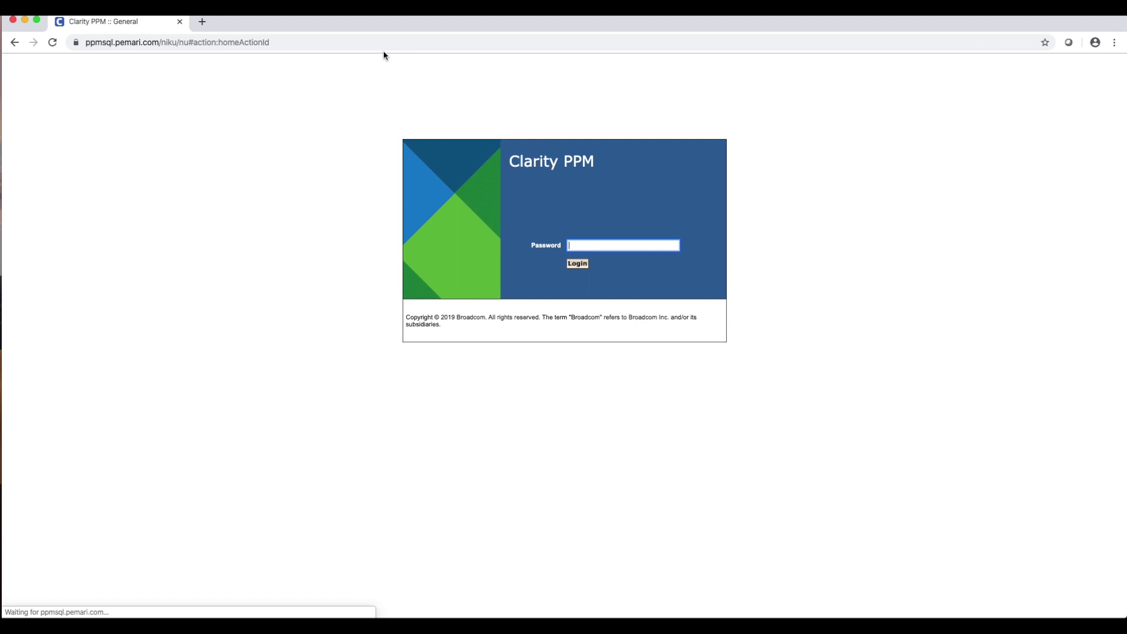